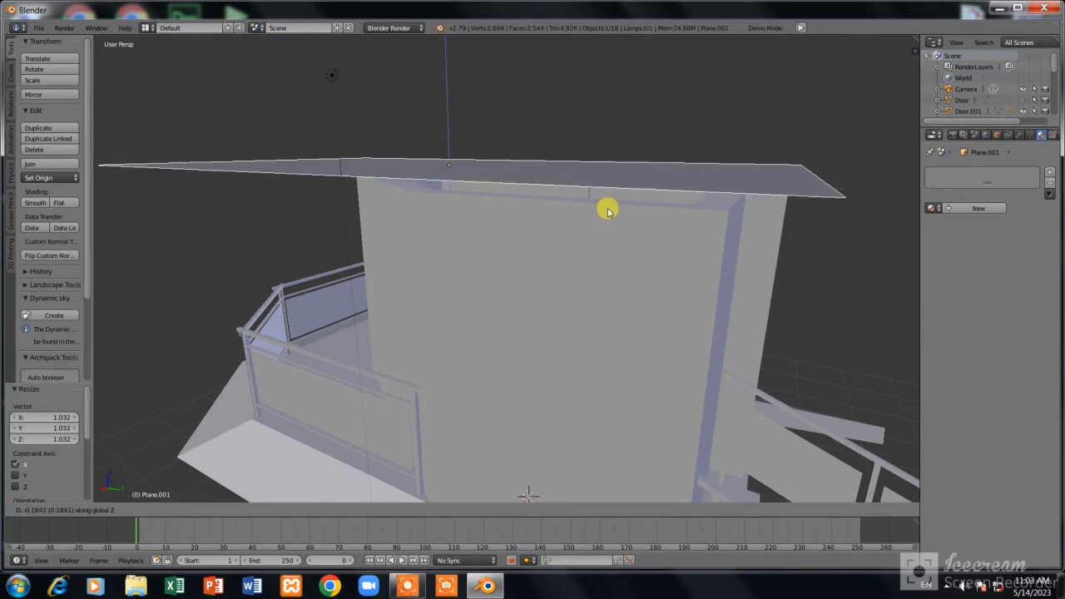
Step: Lower the roof plane about 0.281 along Z onto the upper walls
left_click(611, 216)
middle_click_drag(611, 216, 588, 237)
scroll(590, 237, "up", 3)
middle_click_drag(685, 255, 634, 272)
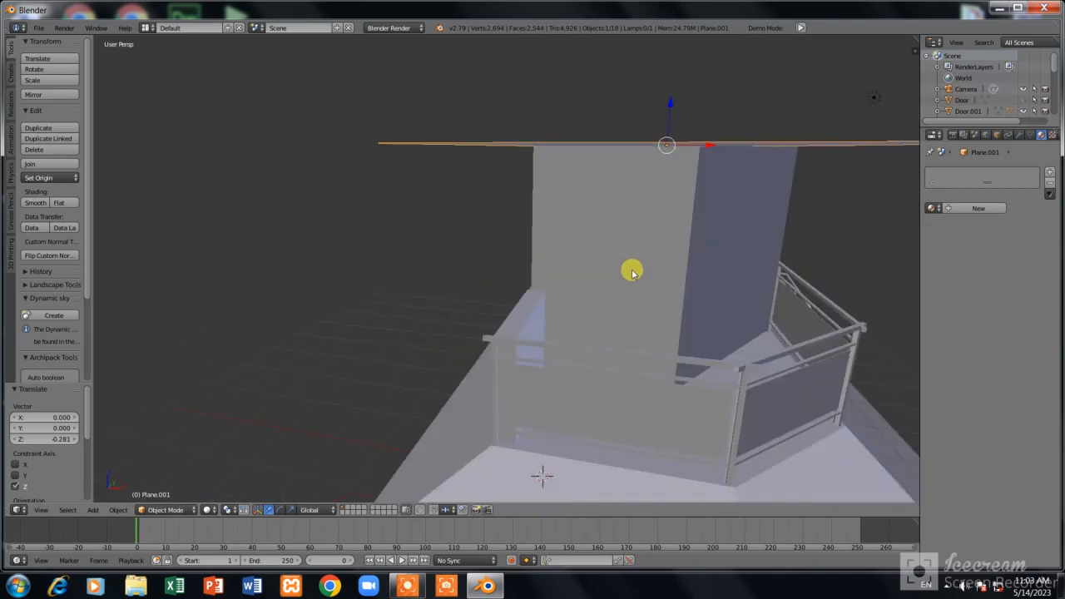
Step: Try adding an Archipack wall to the upper storey and raise it about 3.305 along Z
key("shift+a")
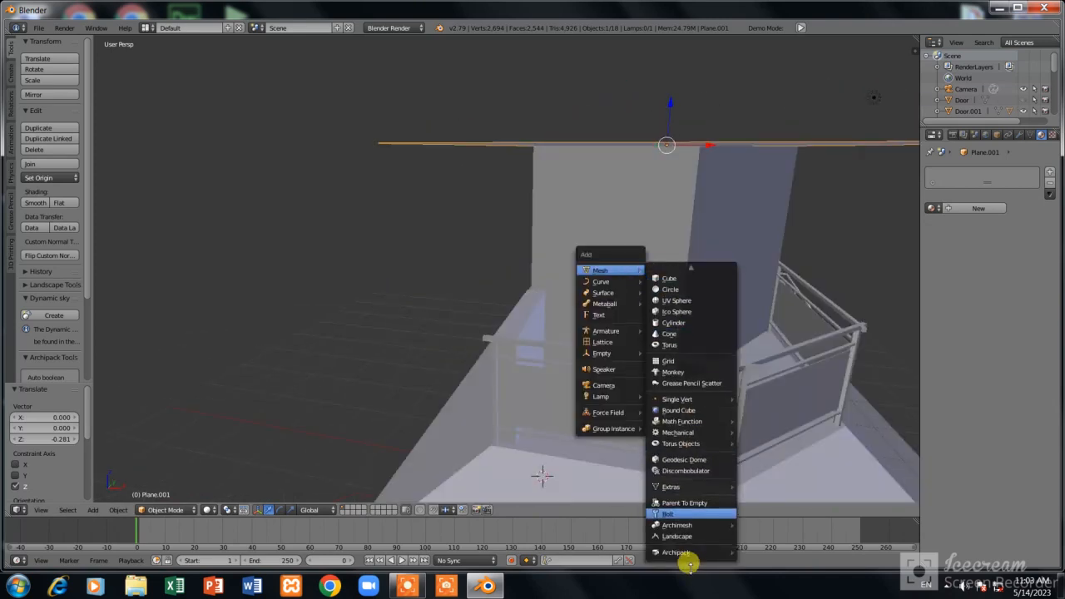
mouse_move(697, 553)
left_click(762, 476)
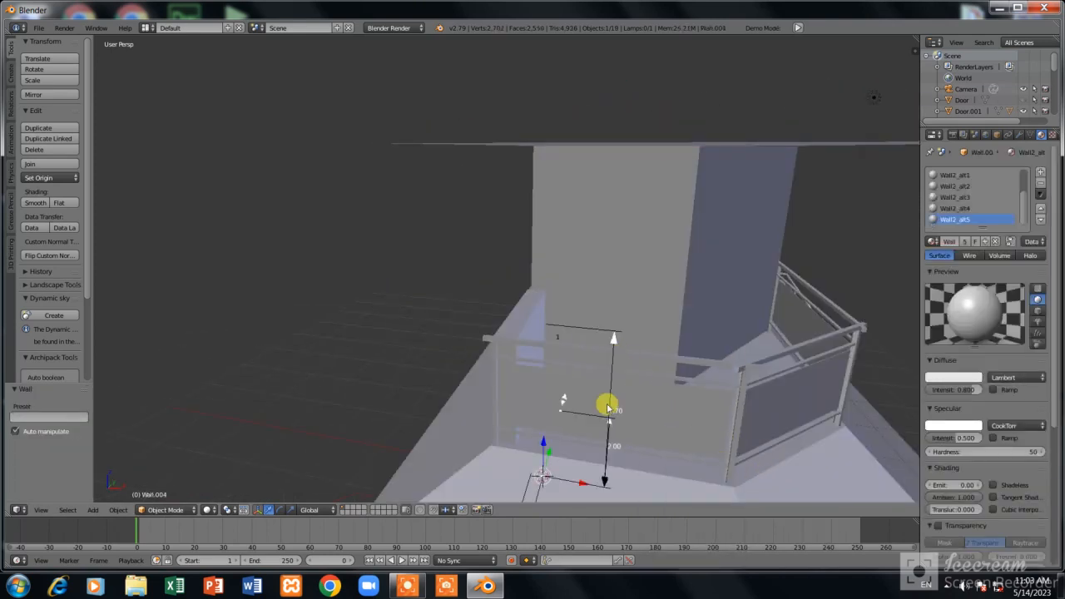
left_click_drag(608, 425, 606, 237)
Step: Try rotating the added wall about Z, by 180° and by a further 90°
key("r")
key("z")
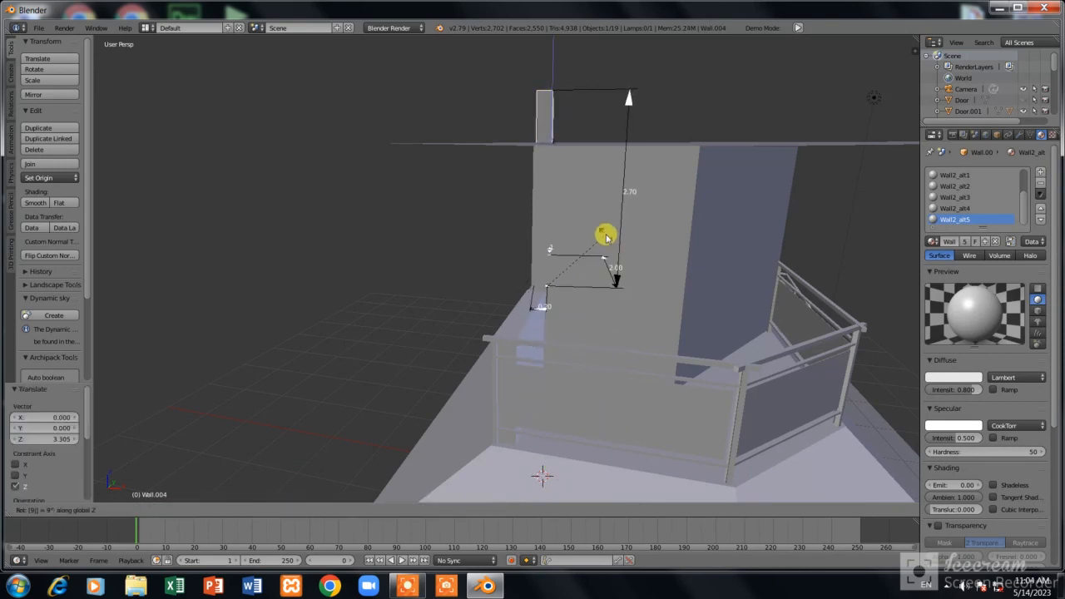
key("Return")
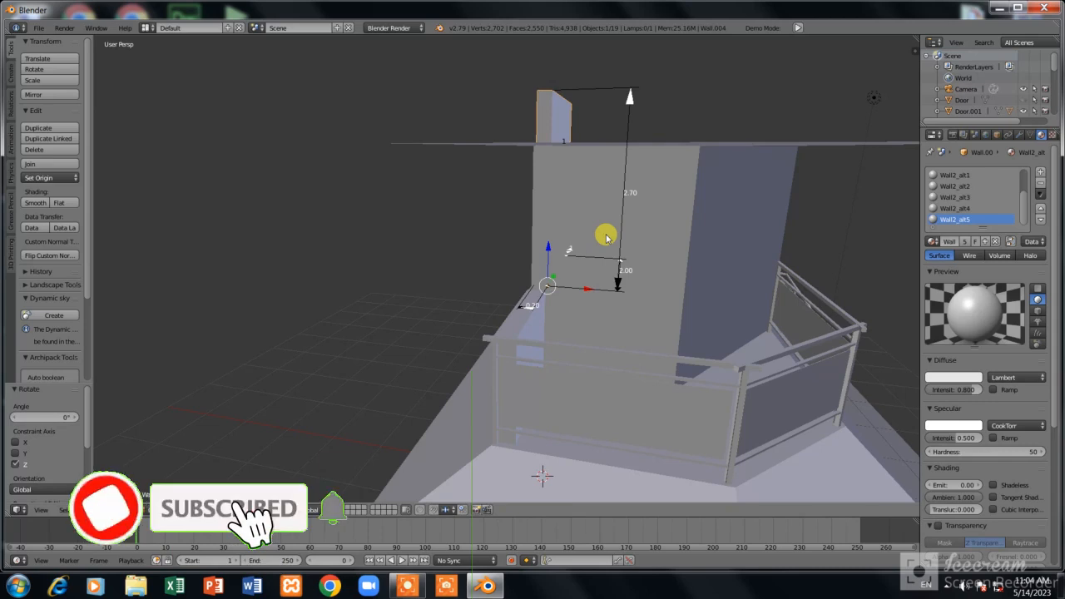
type("r180")
key("Return")
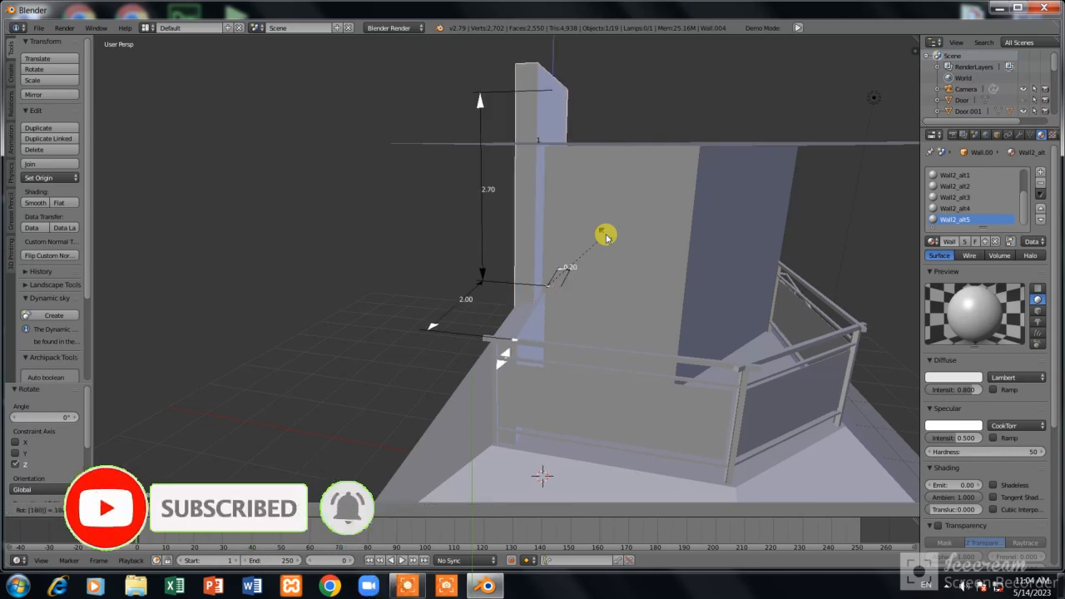
type("90")
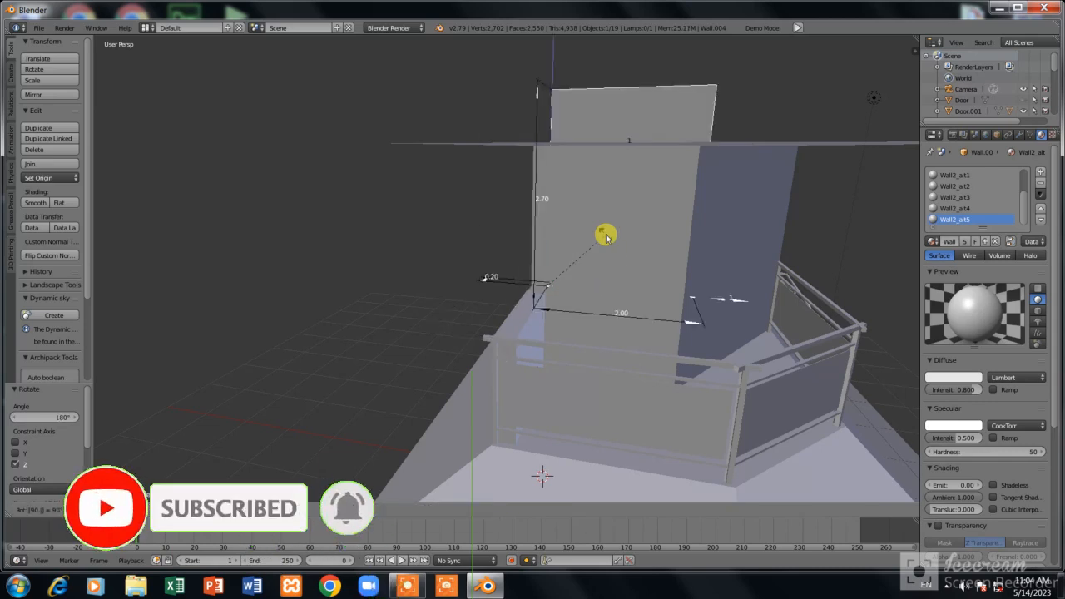
Step: Try shifting the added wall vertically, and delete it from the scene
scroll(607, 236, "down", 4)
middle_click_drag(607, 237, 609, 295)
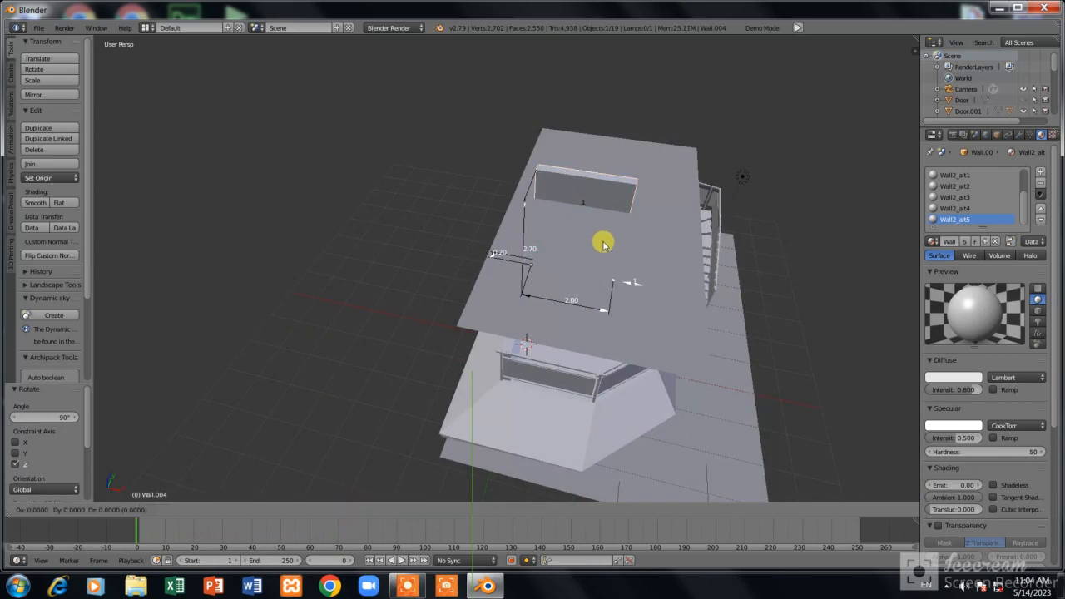
key("g")
key("z")
left_click(610, 154)
middle_click_drag(614, 138, 442, 178)
key("x")
left_click(443, 179)
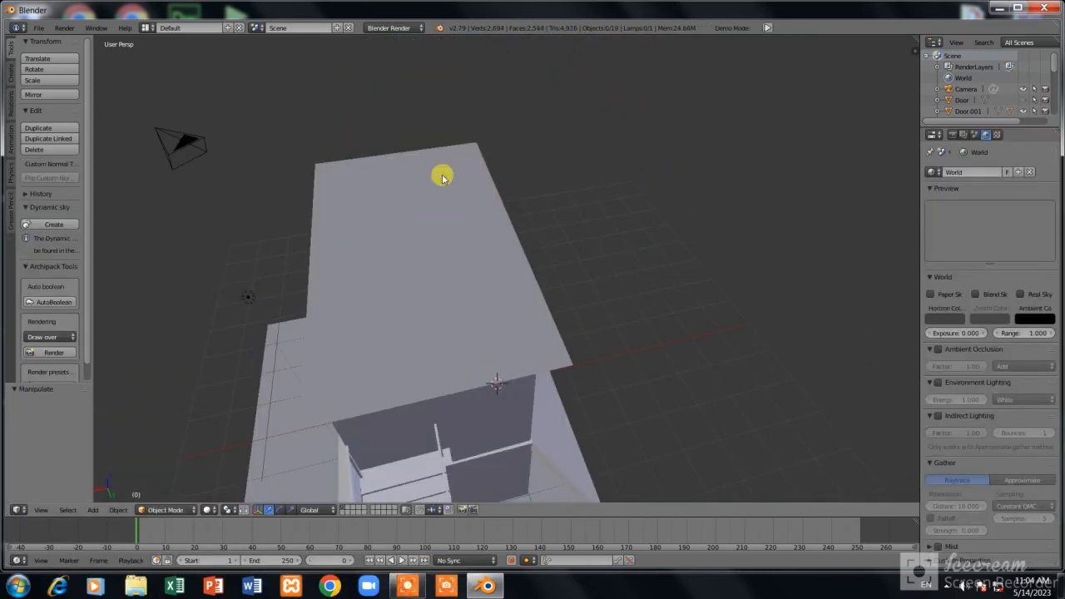
Step: Add an Archipack door with the 80x200 preset and raise it about 5.855 along Z
key("shift+a")
mouse_move(442, 175)
mouse_move(492, 462)
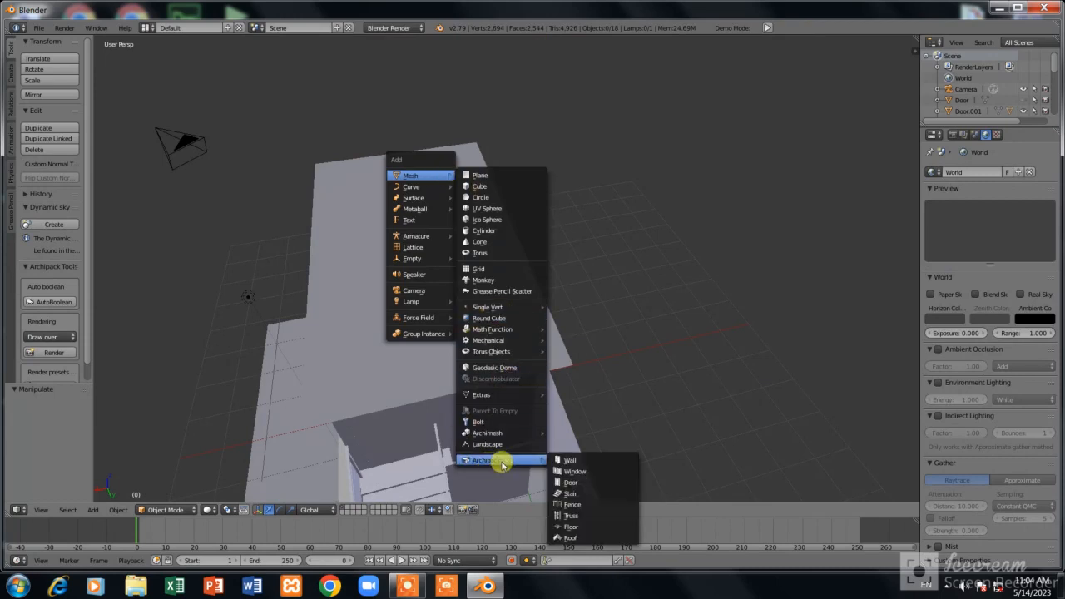
left_click(577, 481)
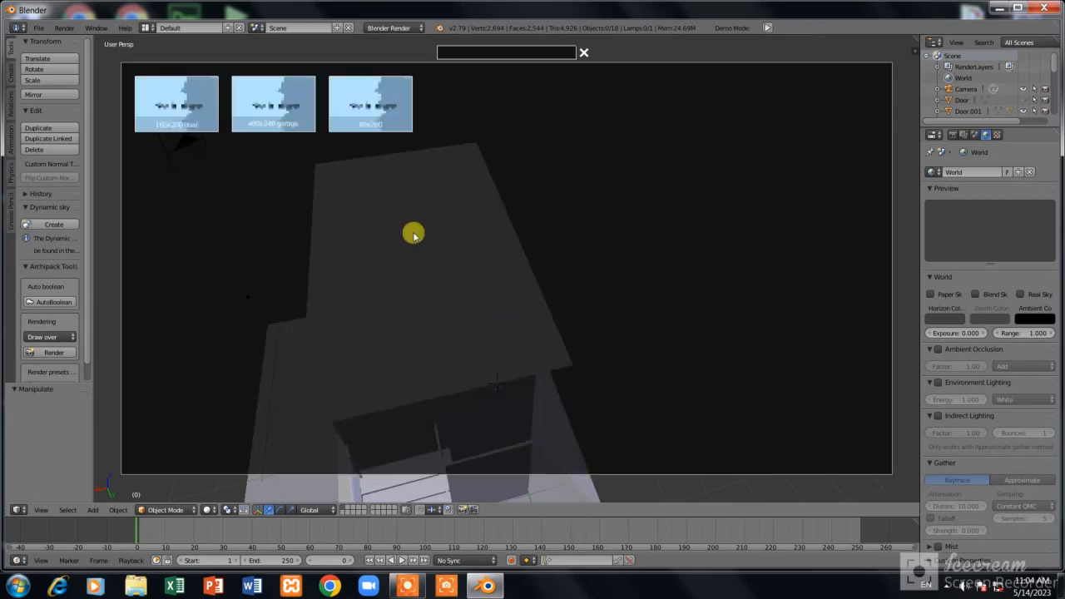
left_click(391, 115)
key("g")
key("z")
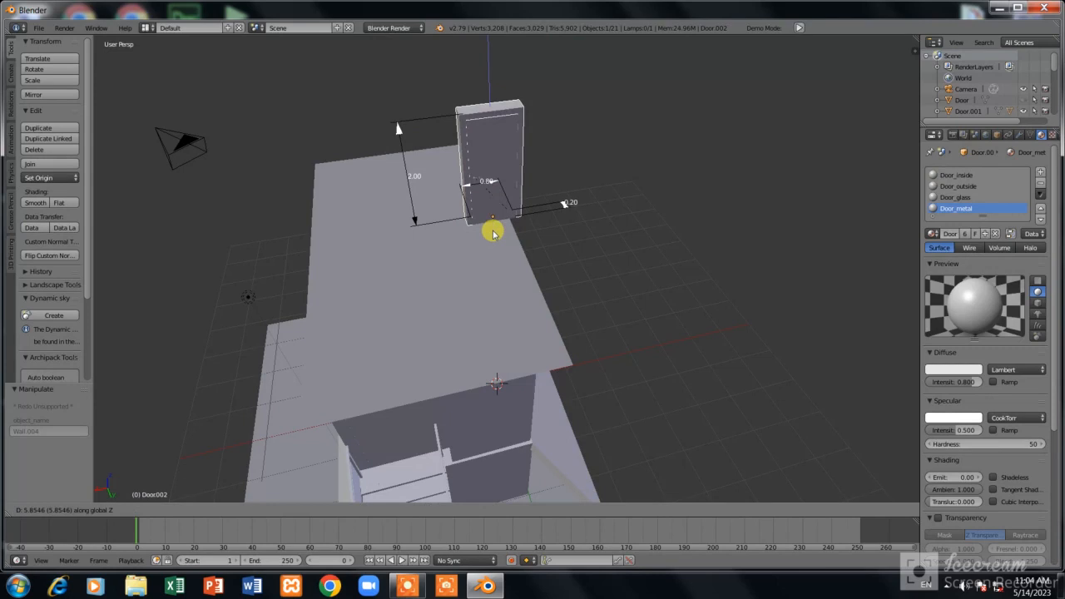
left_click(493, 231)
Step: Rotate the door 180° about Z and repeat the 180° turn
scroll(493, 234, "up", 3)
type("rz180")
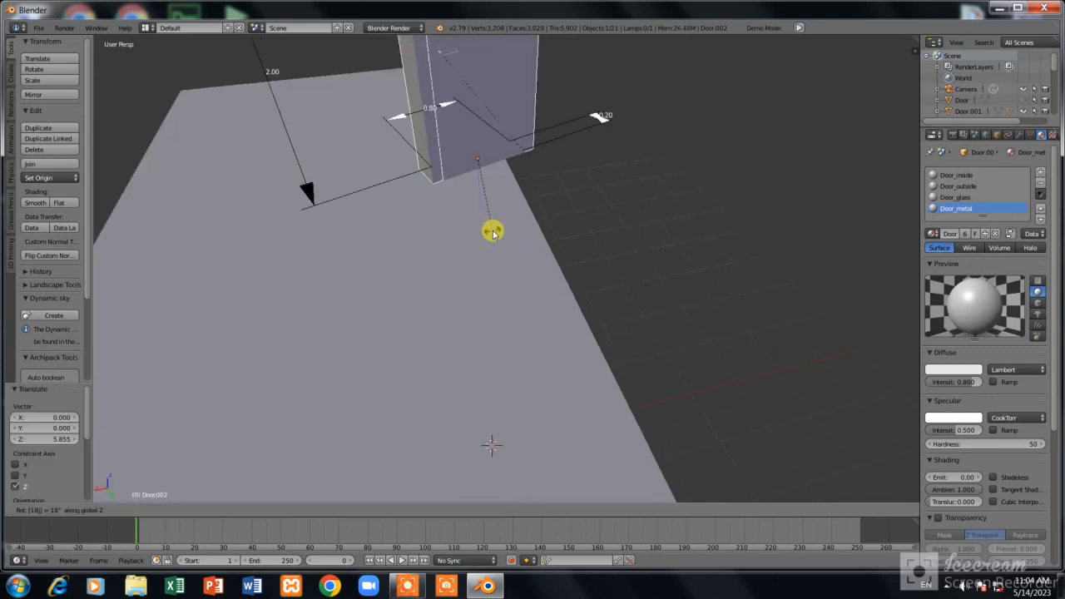
key("Return")
scroll(471, 214, "down", 3)
middle_click_drag(471, 212, 728, 158)
middle_click_drag(613, 143, 540, 119)
type("r")
type("180")
key("Return")
Step: Move the door about 3.025 along Y, and bring it back along Y towards the balcony end of the building
key("g")
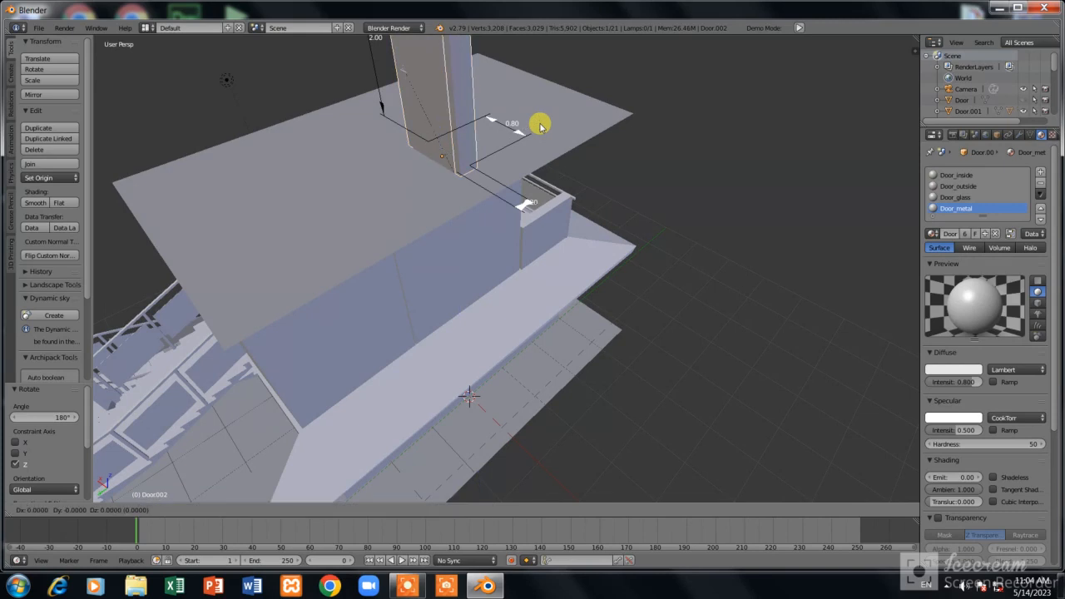
key("y")
left_click(275, 236)
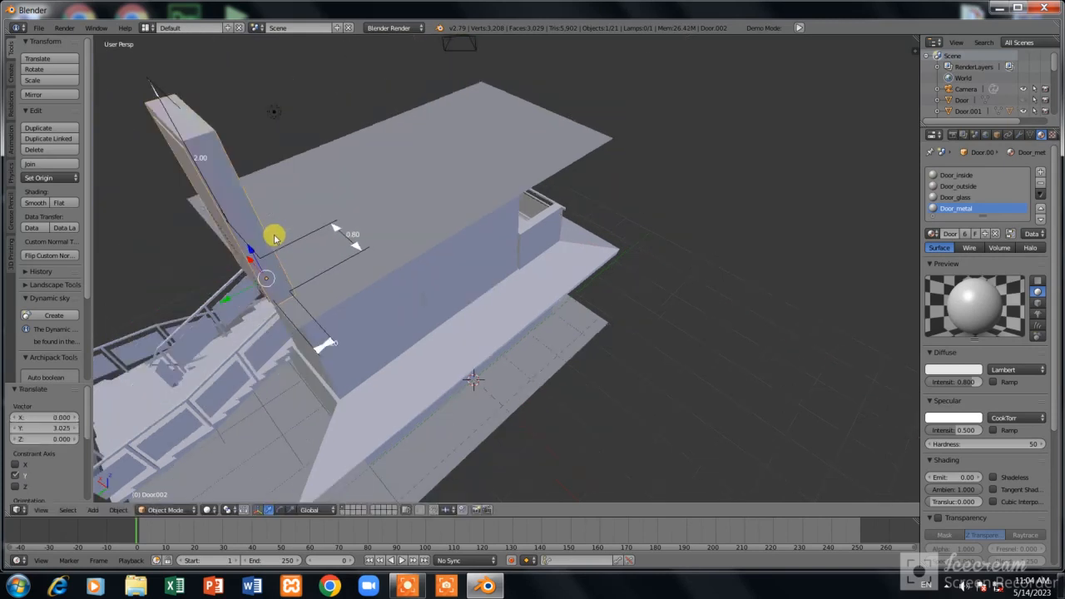
scroll(278, 231, "down", 2)
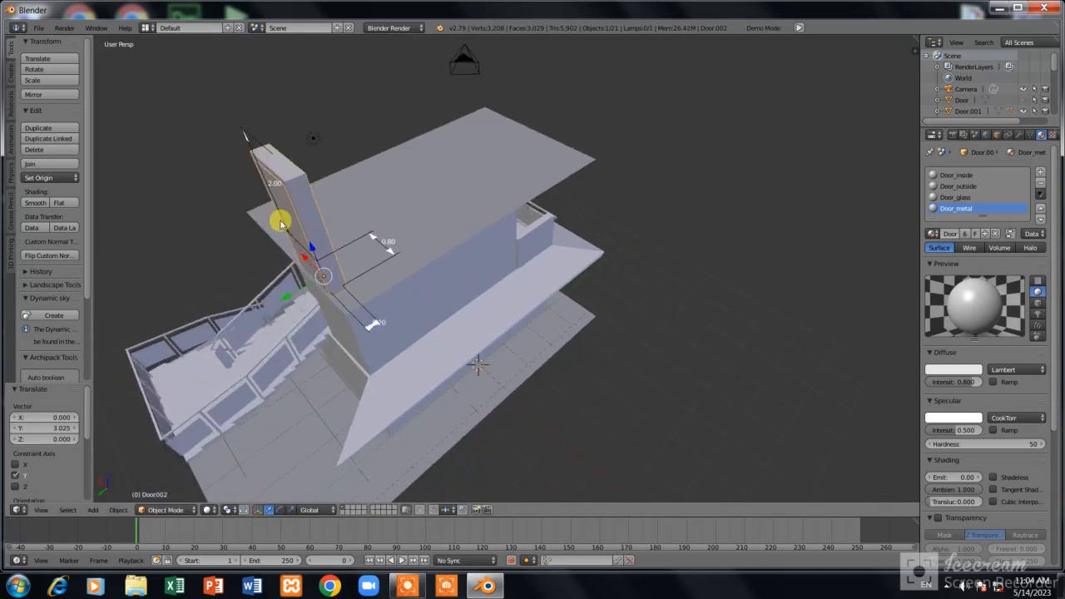
key("g")
key("y")
left_click(495, 146)
Step: Lower the door about 1.008 along Z
key("g")
key("x")
key("z")
left_click(508, 183)
Step: Set the diffuse colour of the Door_outside material to light purple-pink
key("KP_6")
key("KP_6")
key("KP_6")
key("KP_6")
key("KP_6")
middle_click_drag(508, 188, 561, 279)
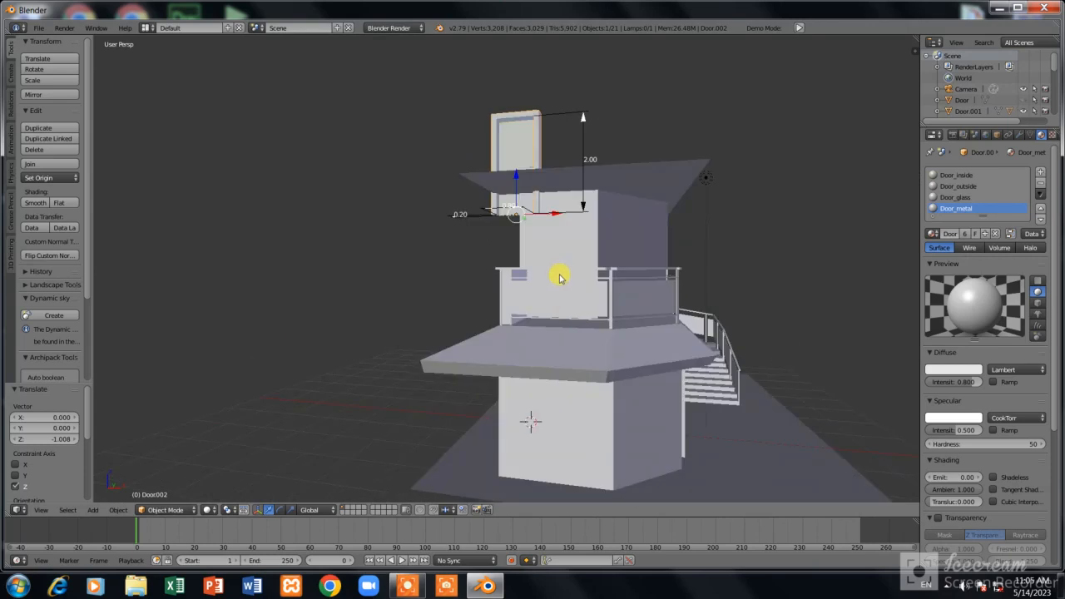
middle_click_drag(558, 233, 523, 141)
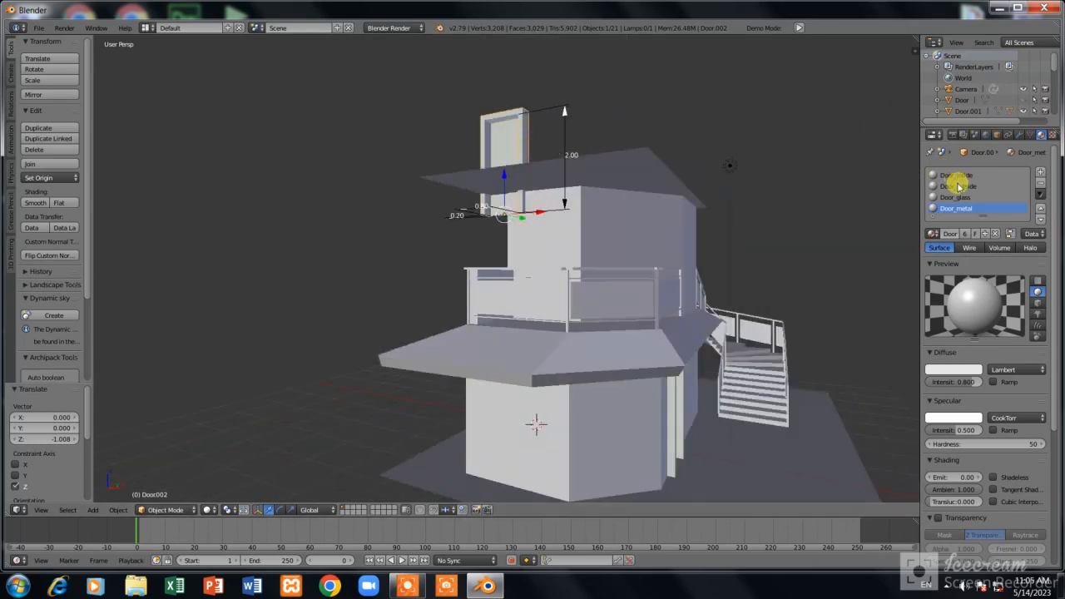
left_click(954, 369)
left_click(938, 268)
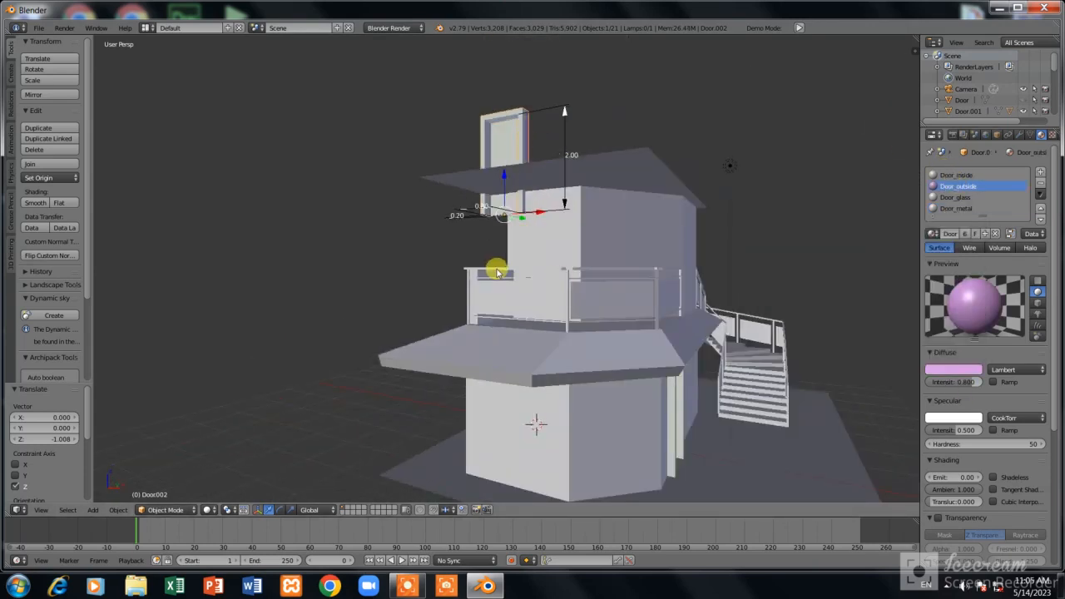
Step: Lower the door about 1.923 along Z to the upper-floor level
middle_click_drag(497, 269, 588, 187)
scroll(599, 149, "up", 3)
key("g")
key("z")
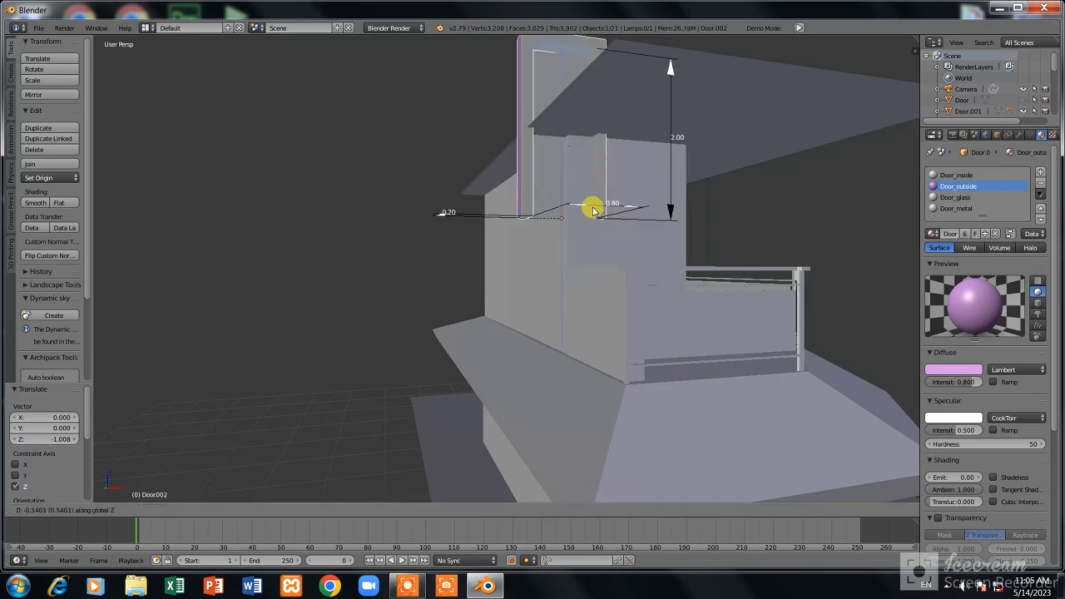
left_click(595, 307)
Step: Shift the door about 0.492 along X across the end wall
scroll(595, 310, "up", 2)
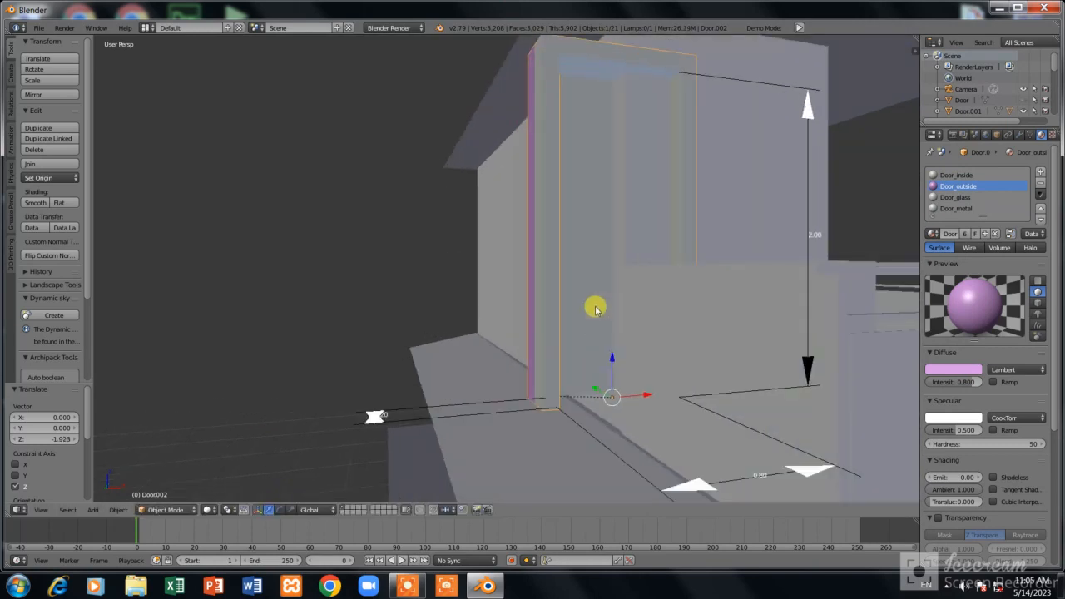
scroll(595, 309, "down", 2)
key("g")
key("y")
key("x")
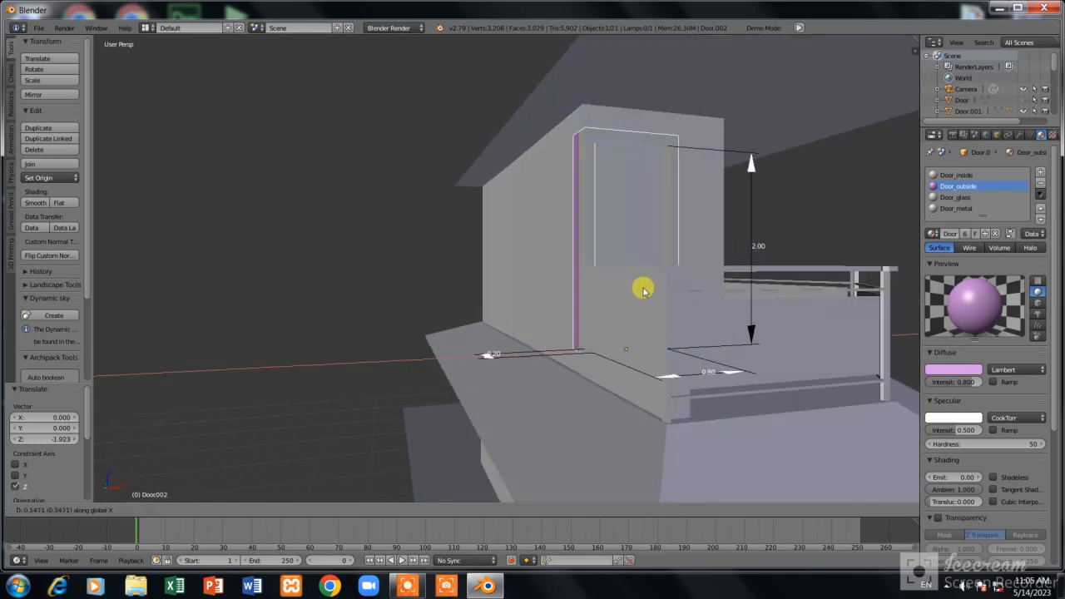
left_click(640, 290)
Step: Lower the door about 0.232 along Z so it stands on the balcony floor
scroll(640, 291, "up", 3)
key("g")
key("z")
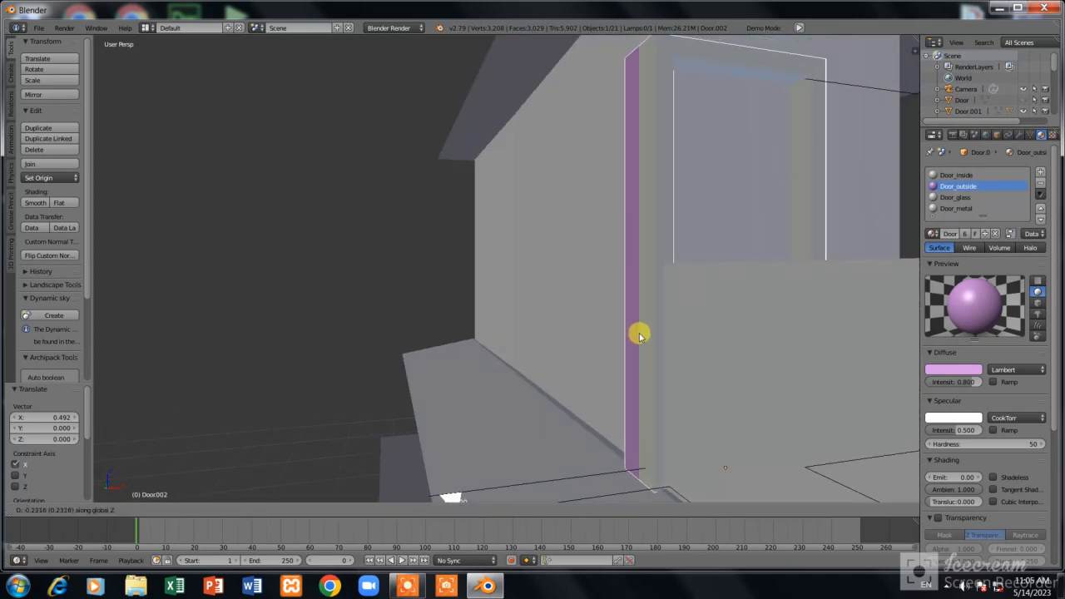
left_click(640, 335)
Step: Move the door about 0.456 along X towards the middle of the end wall
scroll(637, 333, "down", 3)
middle_click_drag(630, 338, 619, 361)
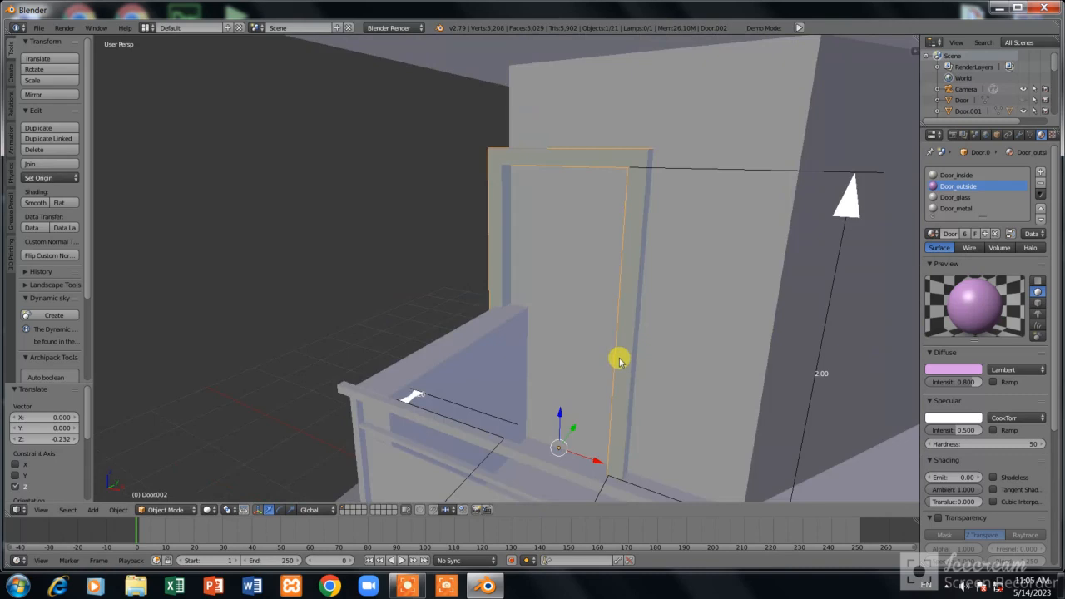
key("ctrl+space")
key("g")
key("x")
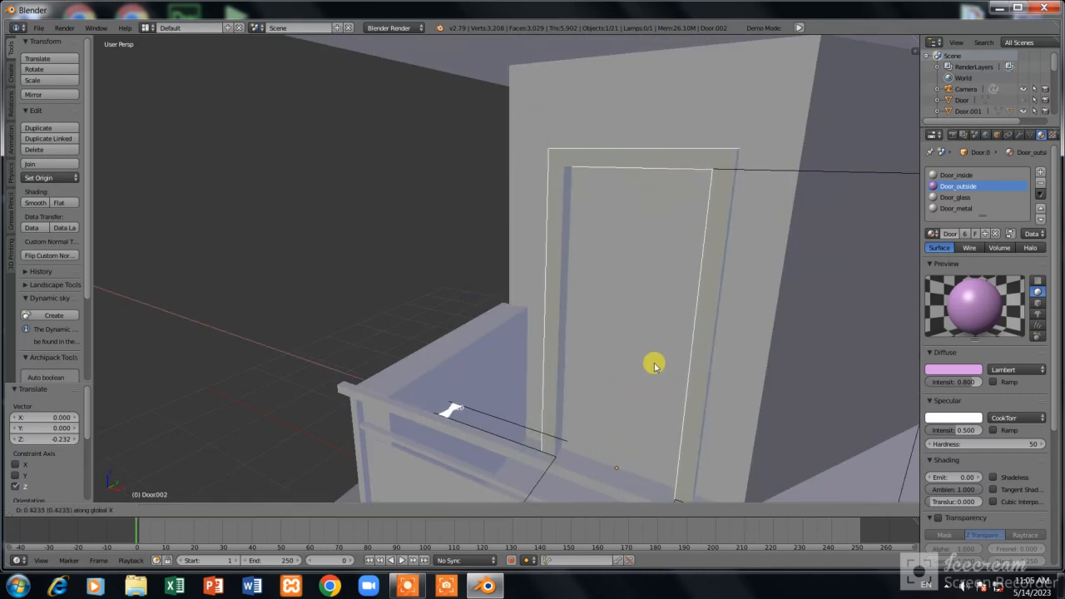
left_click(649, 366)
Step: Nudge the door about -0.008 along Y against the wall face
scroll(650, 366, "up", 1)
scroll(650, 366, "down", 1)
scroll(649, 366, "up", 1)
middle_click_drag(649, 366, 603, 368)
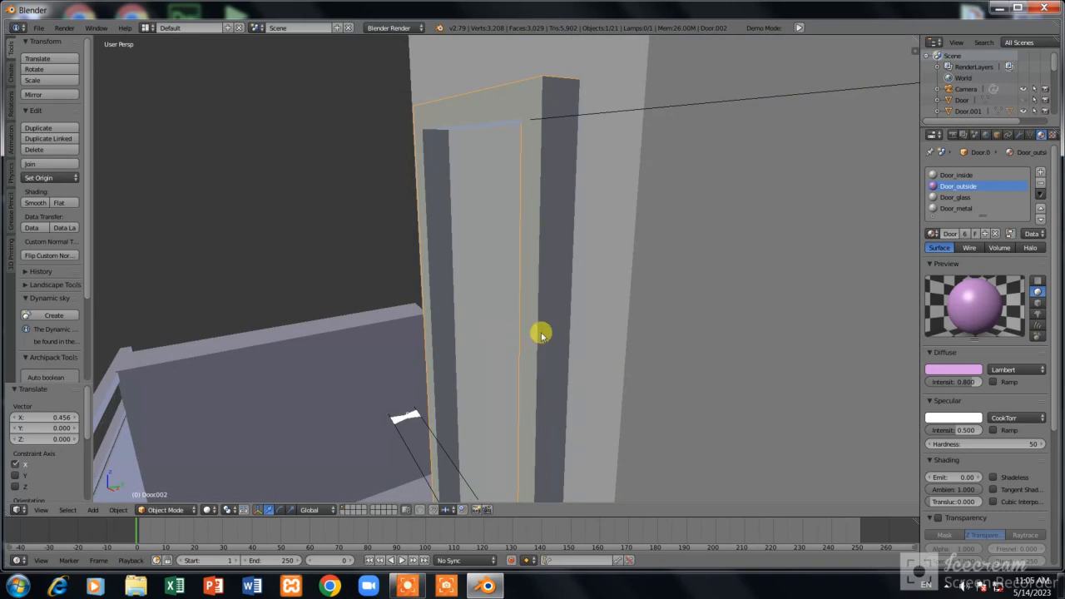
key("g")
key("y")
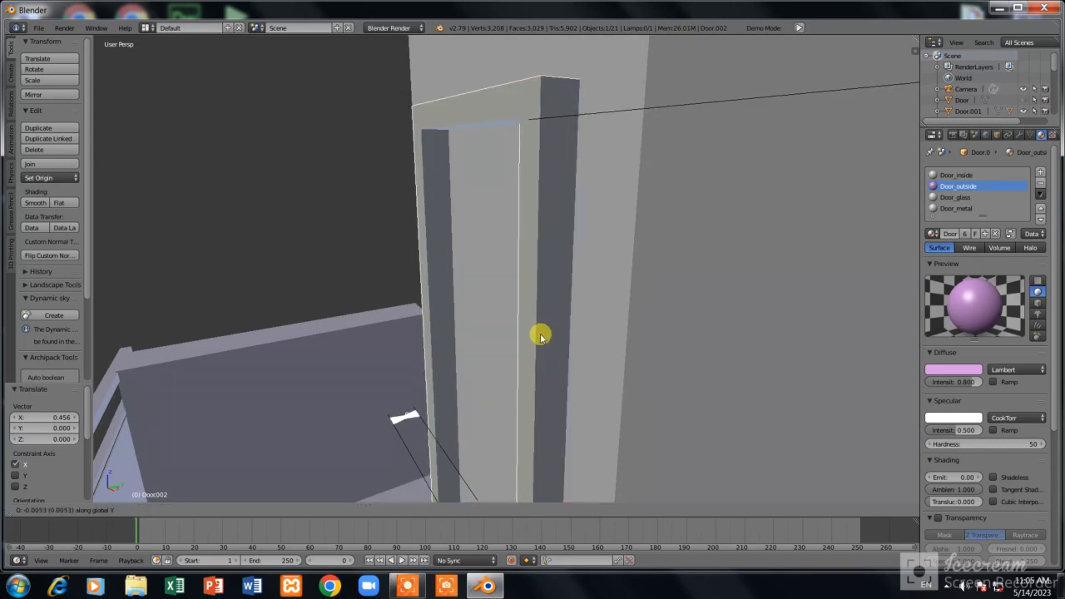
left_click(539, 337)
Step: Select the wall behind the door in front view and open its mesh for editing
middle_click_drag(495, 325, 714, 358)
scroll(516, 322, "down", 2)
key("KP_1")
scroll(652, 198, "up", 2)
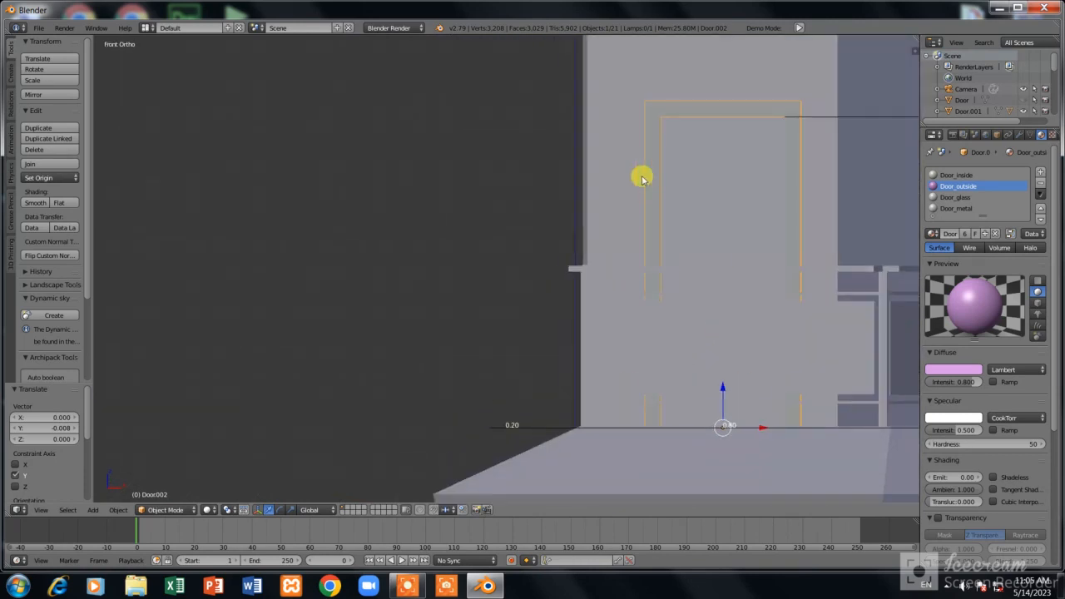
right_click(636, 235)
key("Tab")
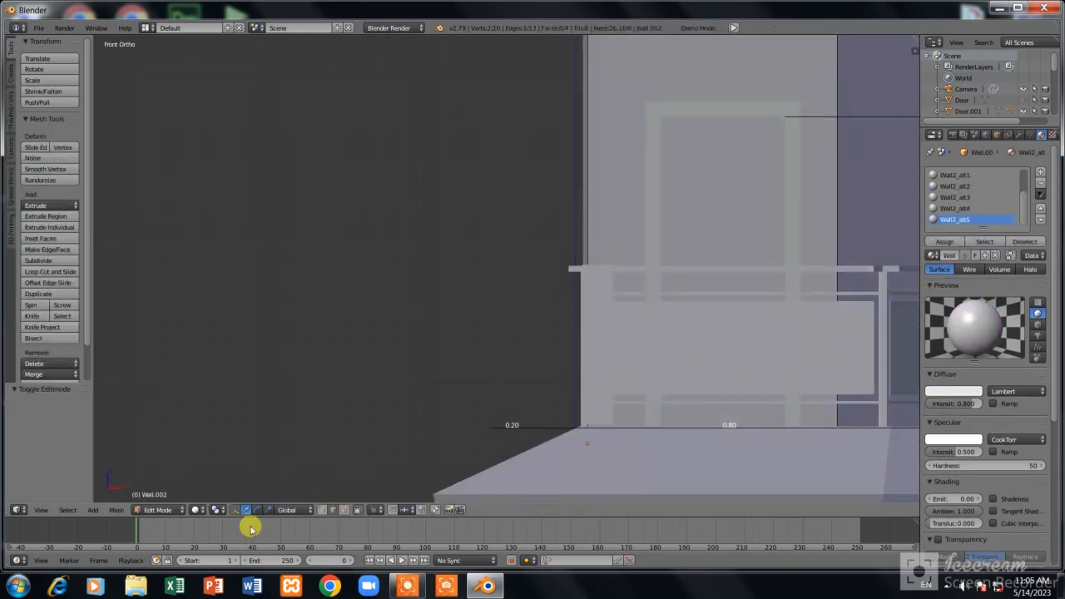
left_click(37, 316)
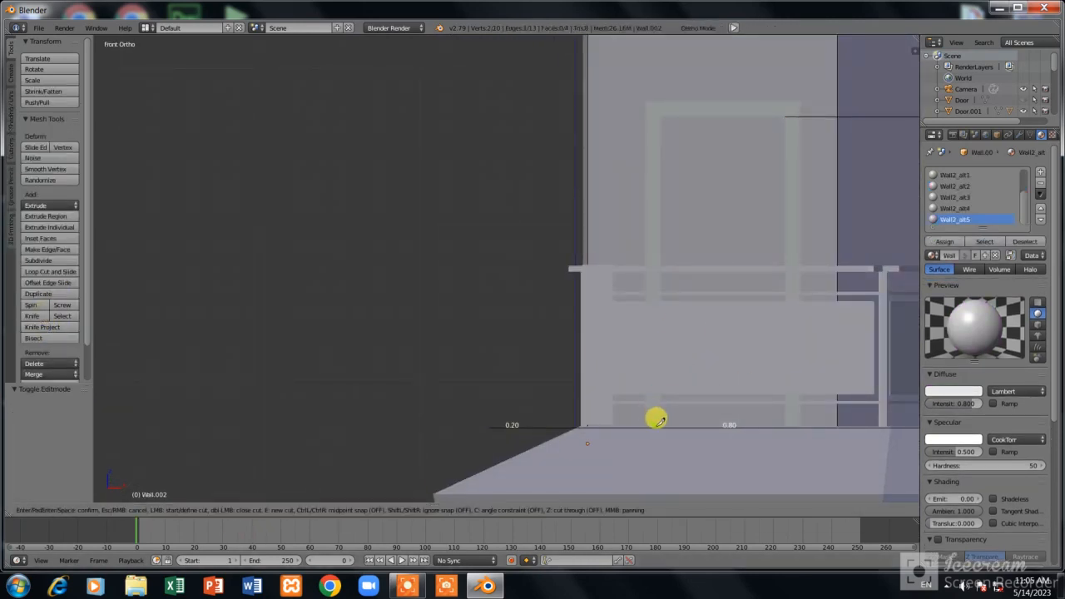
scroll(642, 178, "down", 4)
scroll(625, 195, "up", 3)
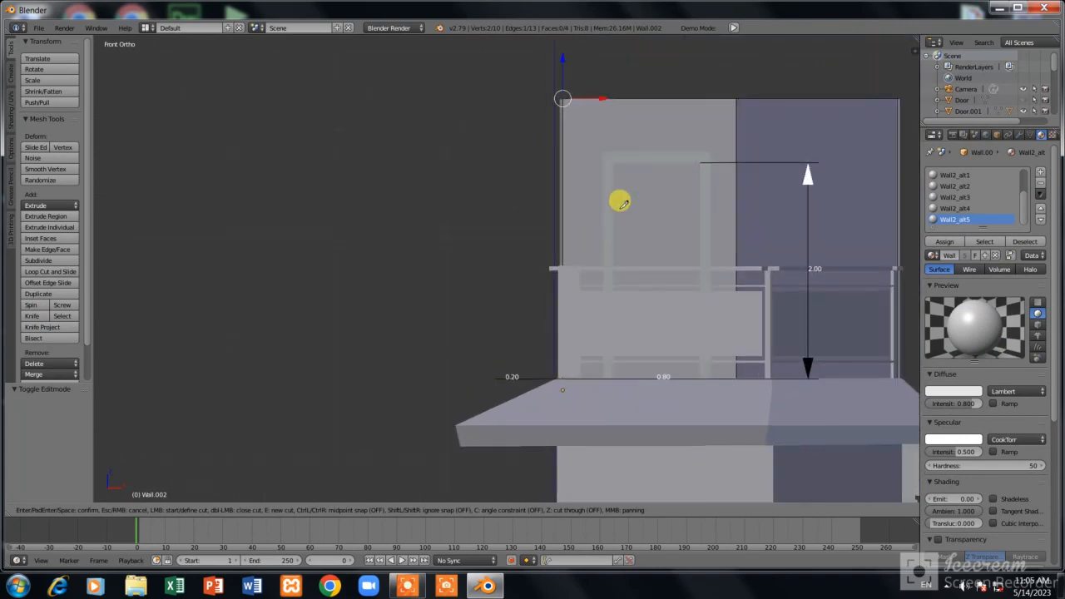
right_click(359, 216)
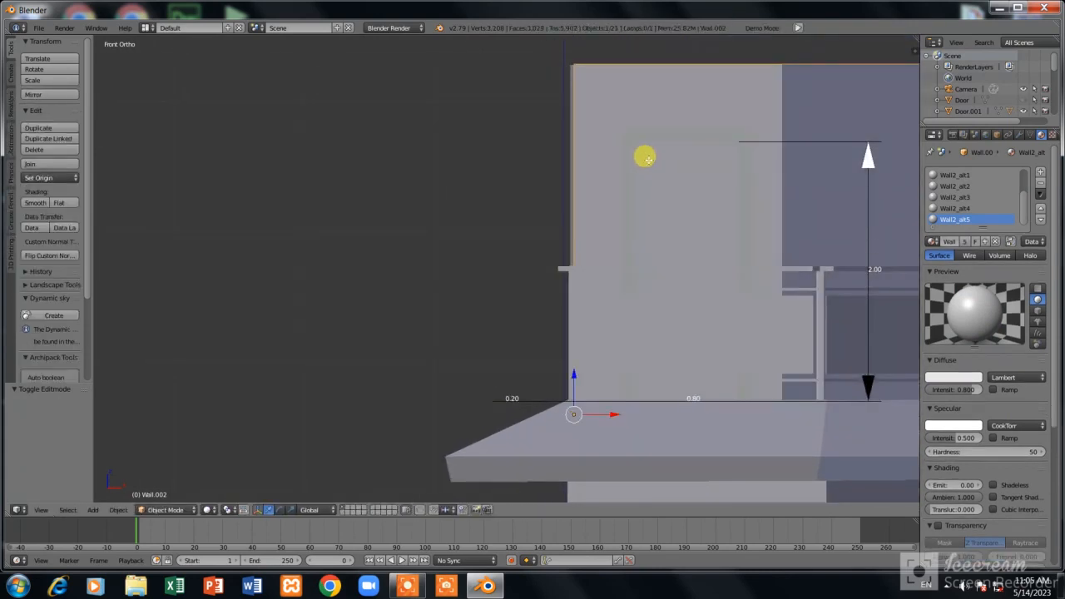
Step: Knife-cut the door's outline into the end wall and delete the enclosed area to make the doorway opening
left_click(40, 317)
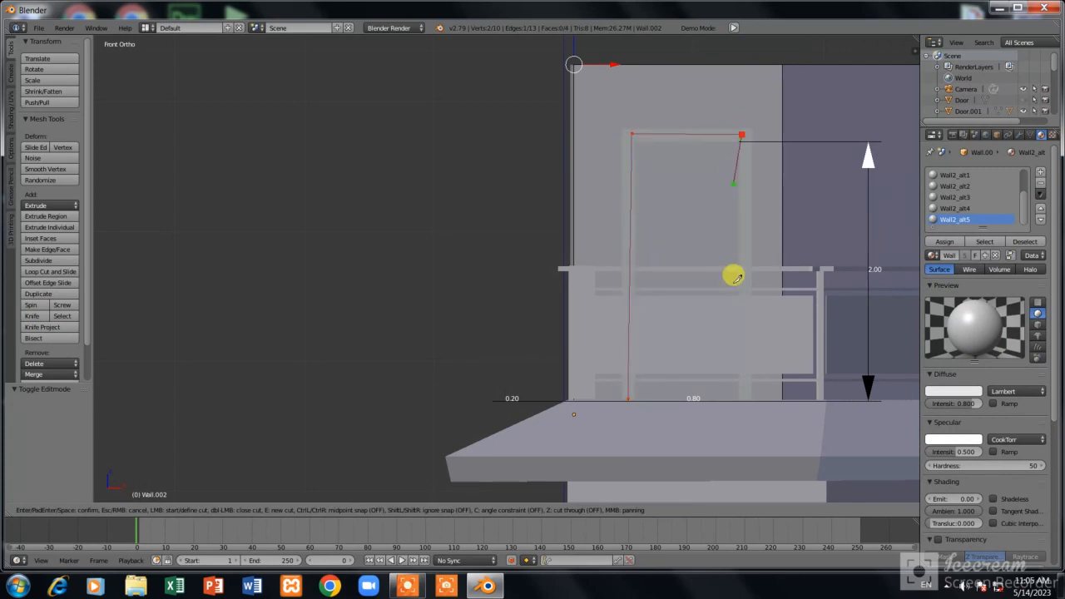
left_click(630, 398)
key("Return")
key("x")
left_click(694, 210)
key("Tab")
Step: Set the diffuse colour of the balcony door's Door_outside material to a pale pinkish white
scroll(696, 226, "down", 2)
middle_click_drag(698, 230, 840, 219)
scroll(678, 219, "up", 2)
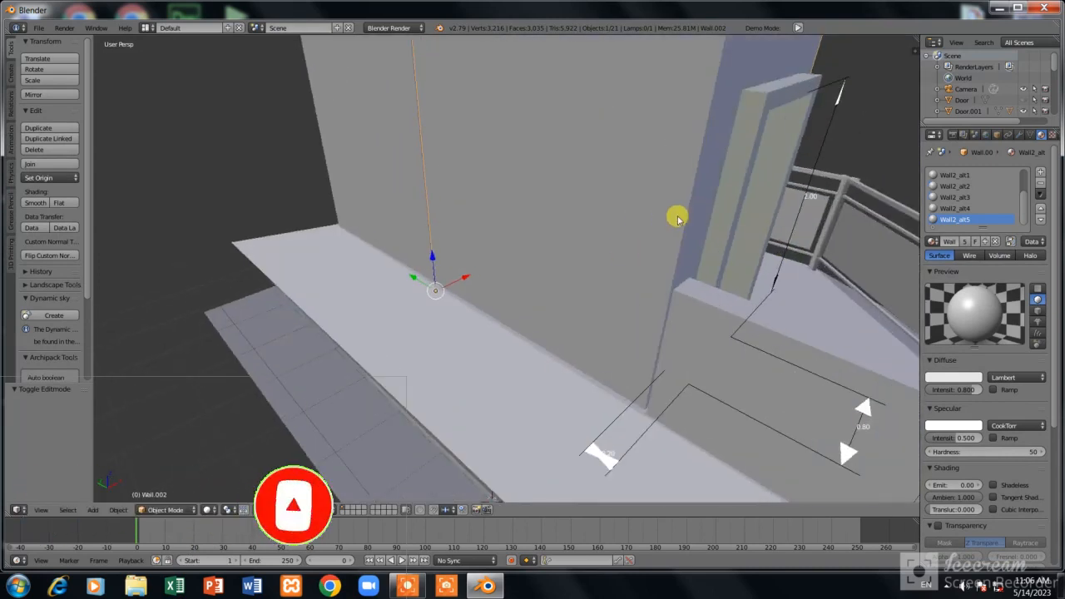
right_click(753, 202)
left_click(954, 370)
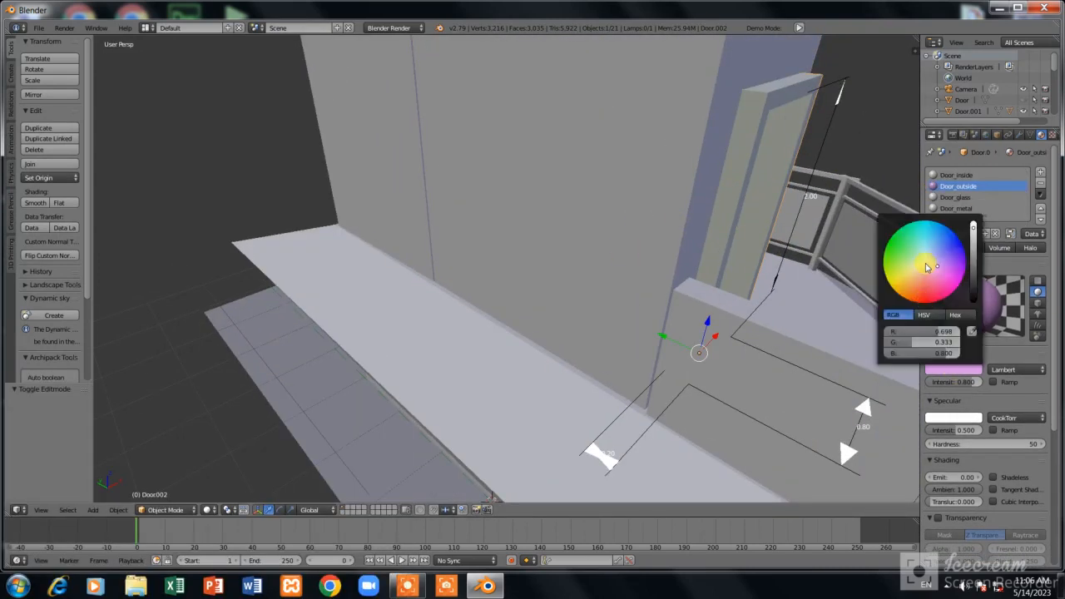
middle_click_drag(902, 275, 451, 339)
scroll(533, 285, "up", 5)
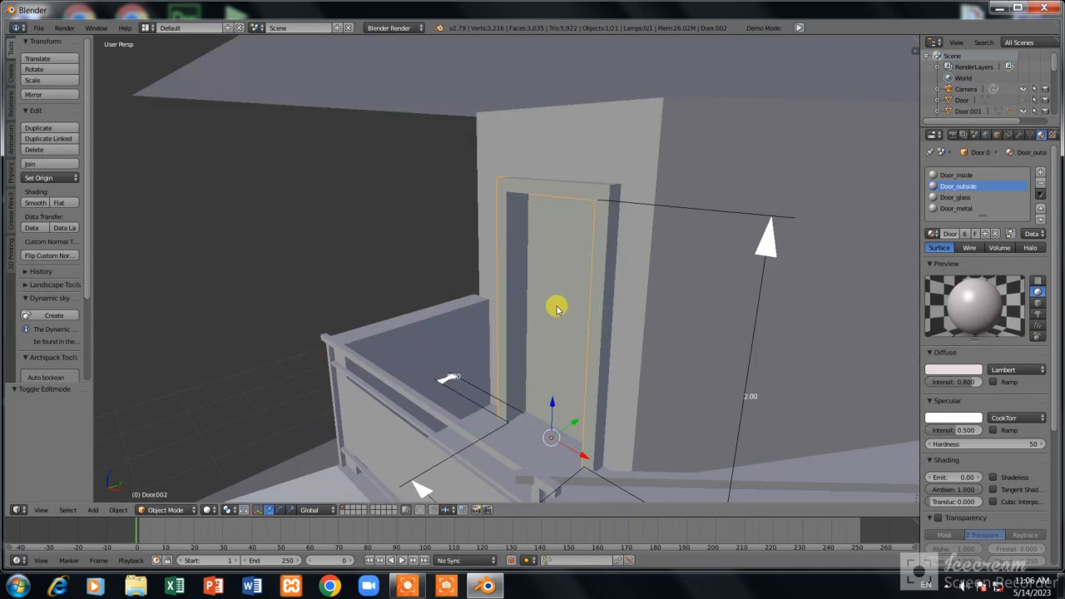
key("shift+d")
left_click(457, 252)
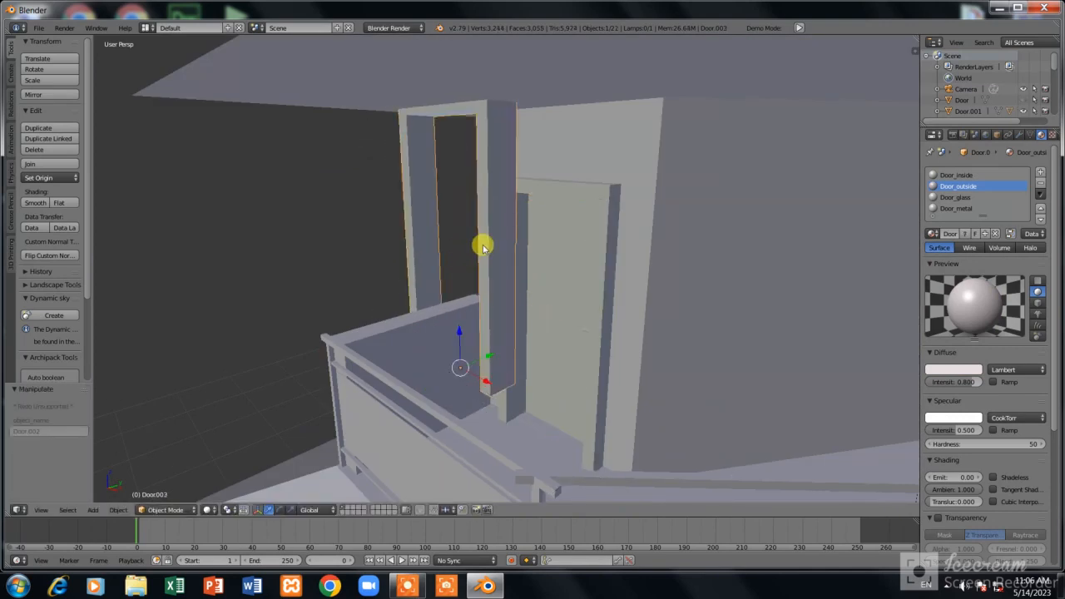
key("Delete")
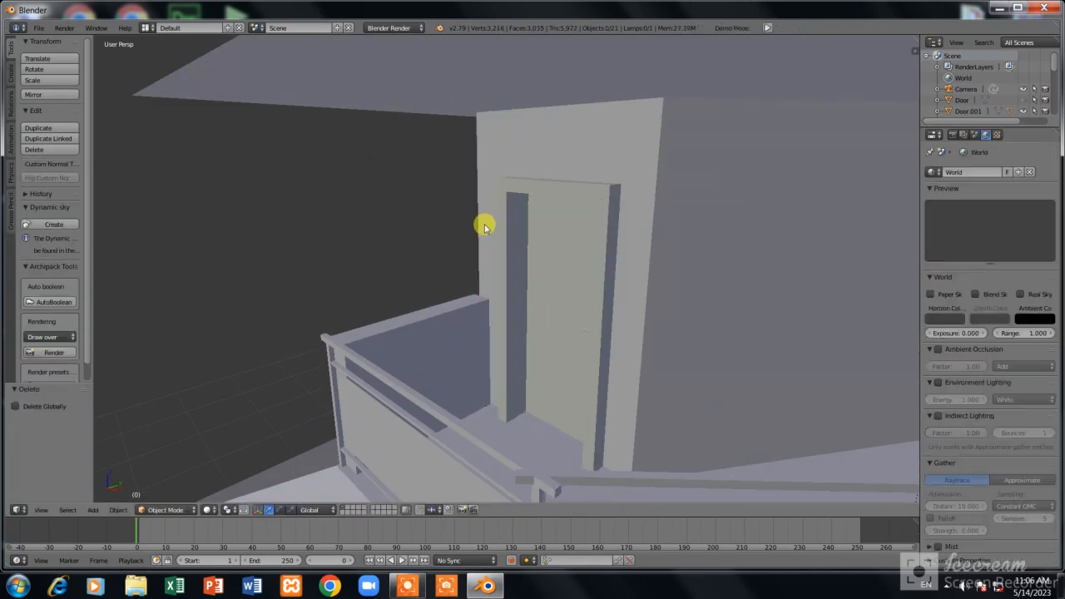
Step: Add a new Archipack door at the 3D cursor
scroll(483, 233, "down", 5)
scroll(524, 248, "up", 7)
scroll(479, 461, "down", 3)
key("shift+a")
mouse_move(517, 353)
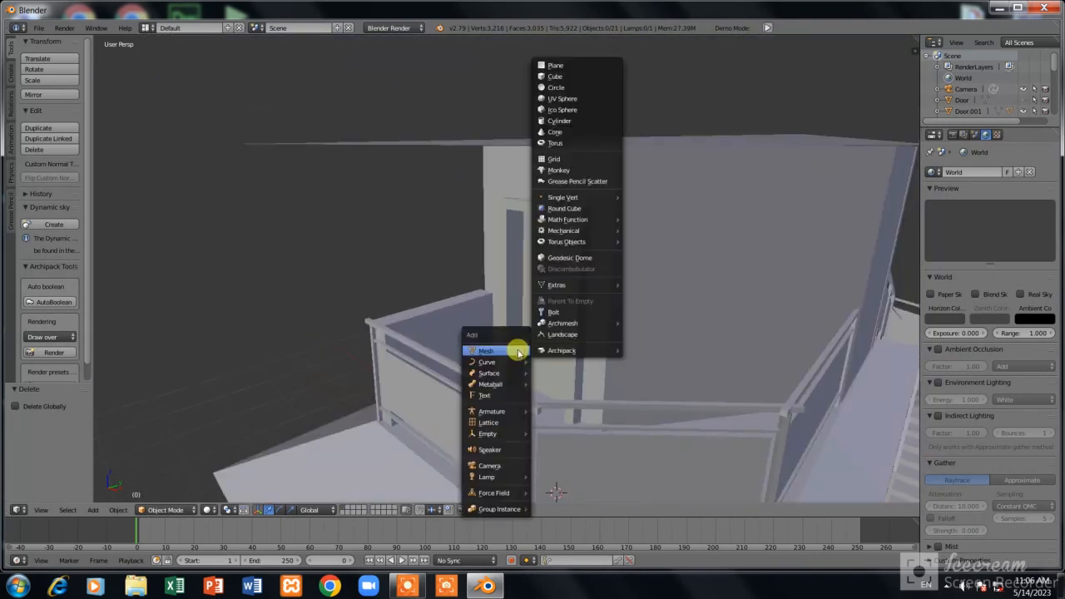
mouse_move(589, 354)
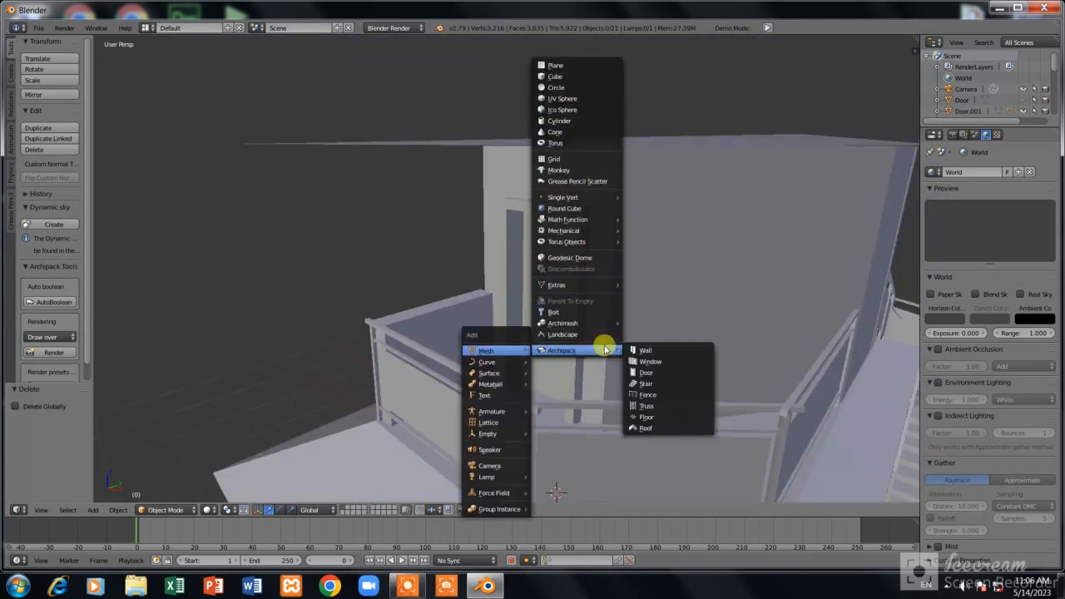
left_click(645, 375)
left_click(391, 117)
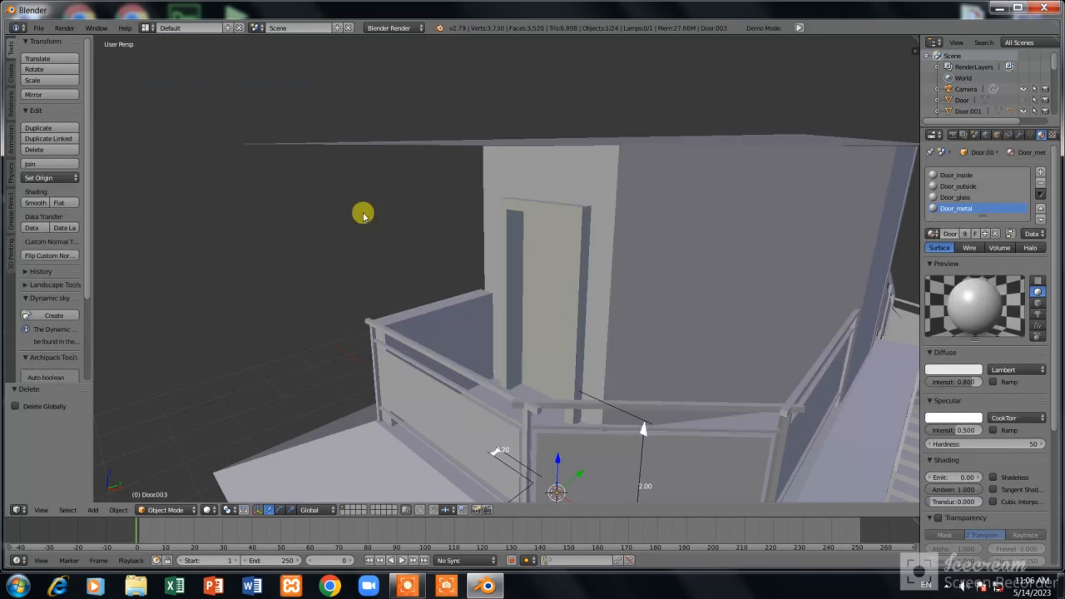
Step: Move the new door about 3.713 along X and raise it about 5.364 along Z above the roof
scroll(345, 286, "down", 3)
scroll(375, 304, "up", 3)
key("g")
key("x")
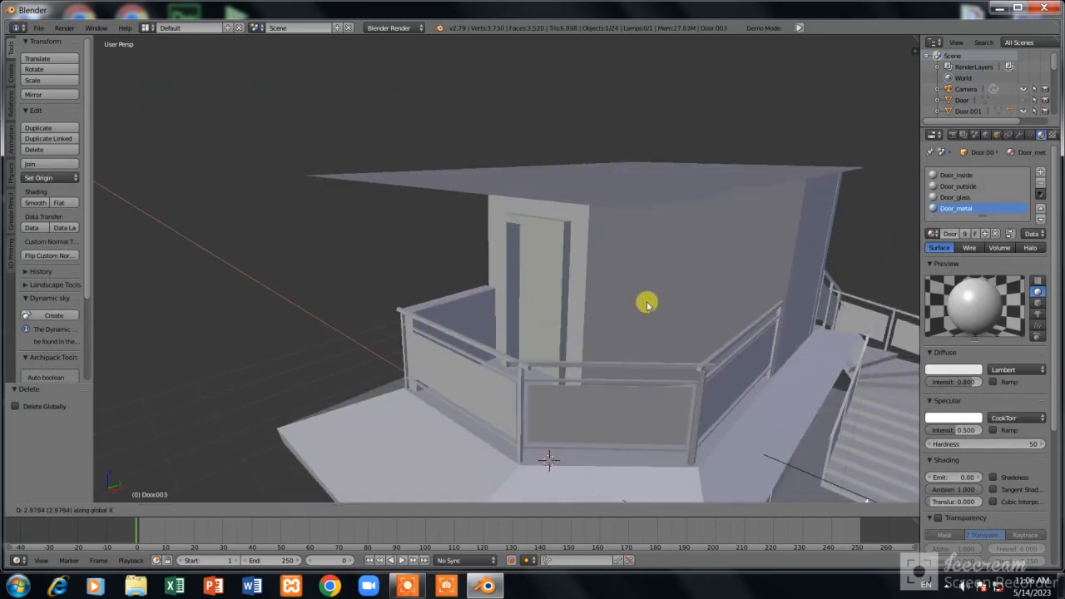
left_click(688, 280)
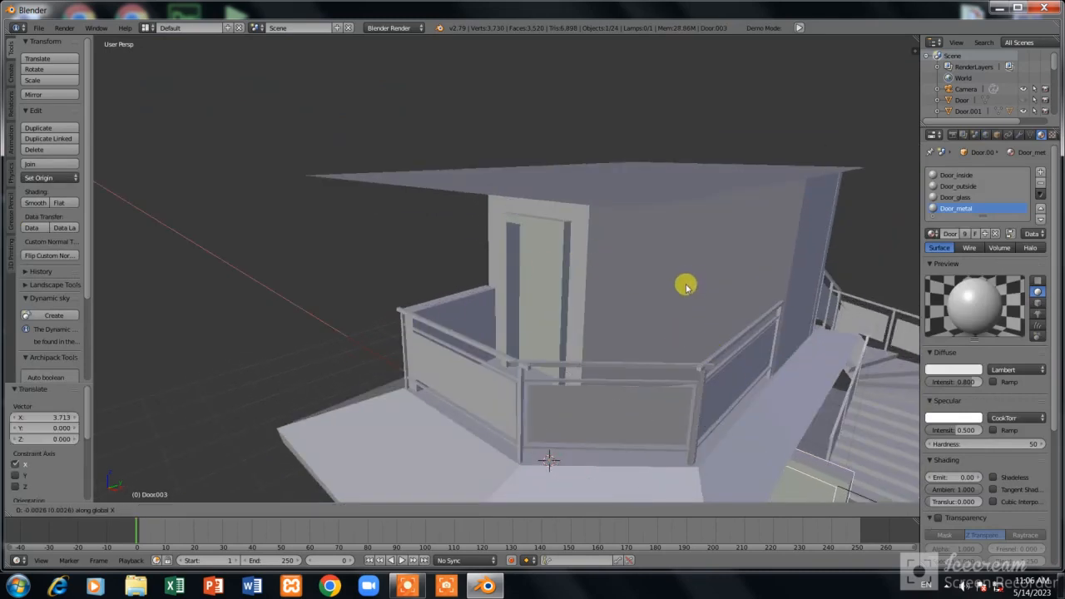
key("g")
key("z")
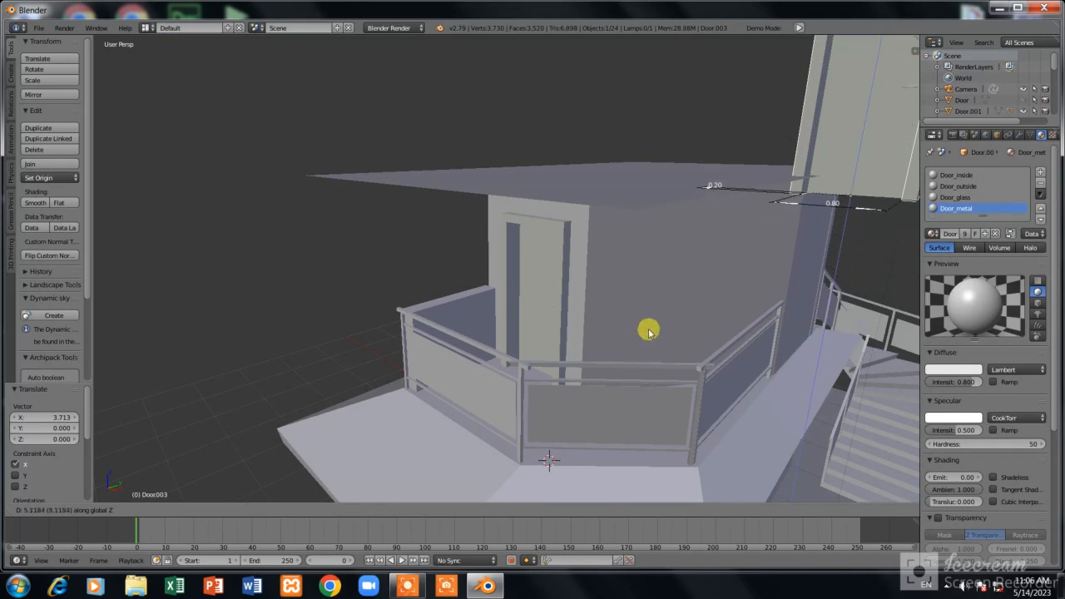
left_click(650, 318)
Step: Rotate the new door 180° about the Z axis
middle_click_drag(651, 318, 619, 302)
key("r")
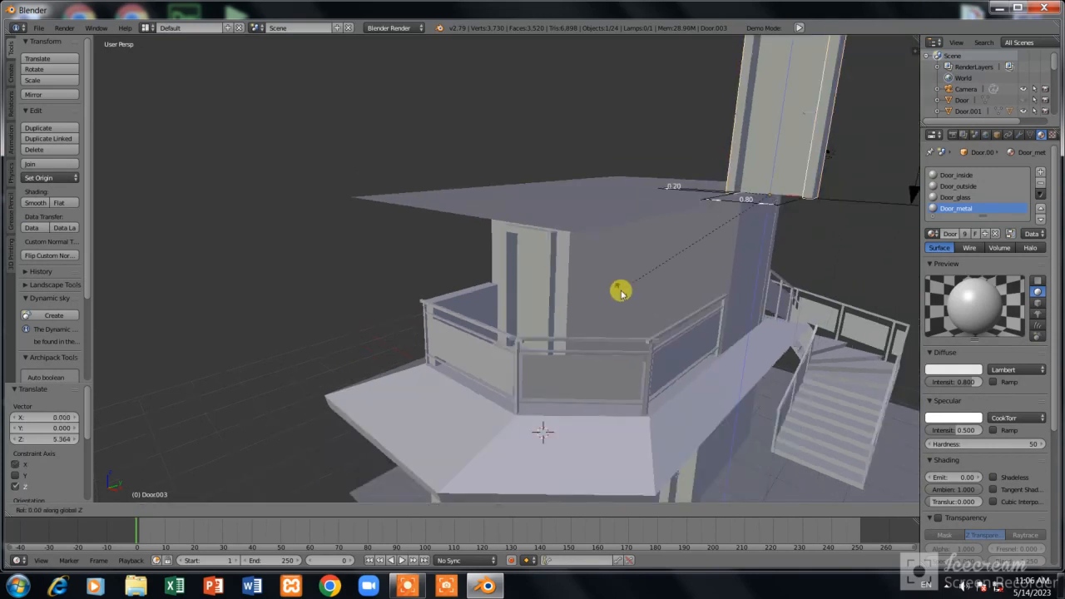
type("180")
key("Return")
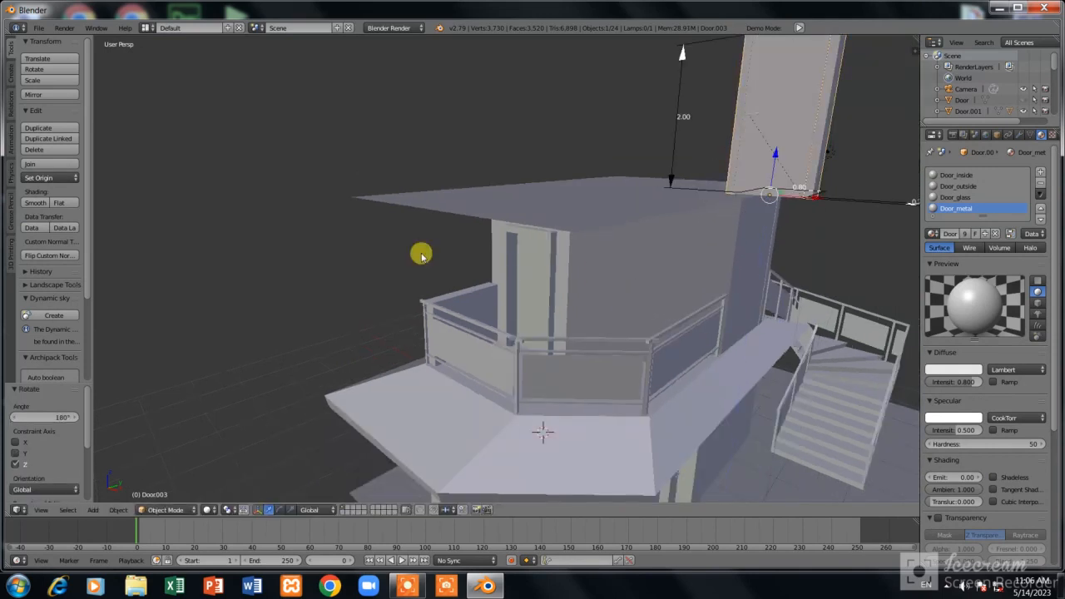
Step: Move the door about -1.006 along X and 2.574 along Y towards the stair-side wall
scroll(504, 208, "down", 3)
scroll(596, 289, "up", 1)
scroll(597, 287, "down", 3)
scroll(597, 287, "up", 3)
scroll(595, 292, "down", 1)
middle_click_drag(594, 292, 437, 252)
scroll(437, 251, "up", 2)
key("g")
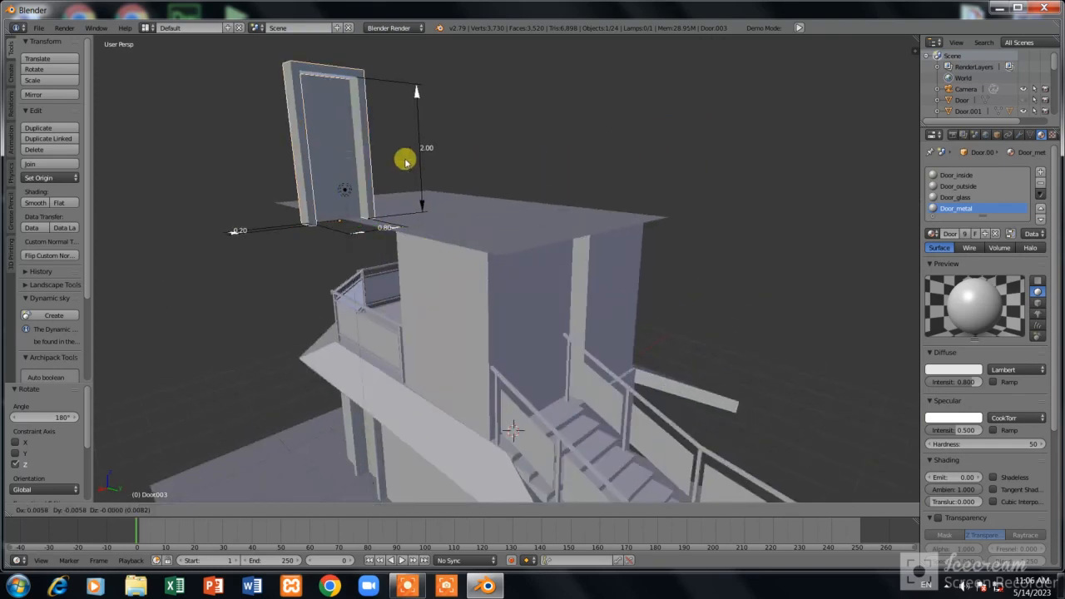
key("x")
left_click(468, 189)
key("g")
key("y")
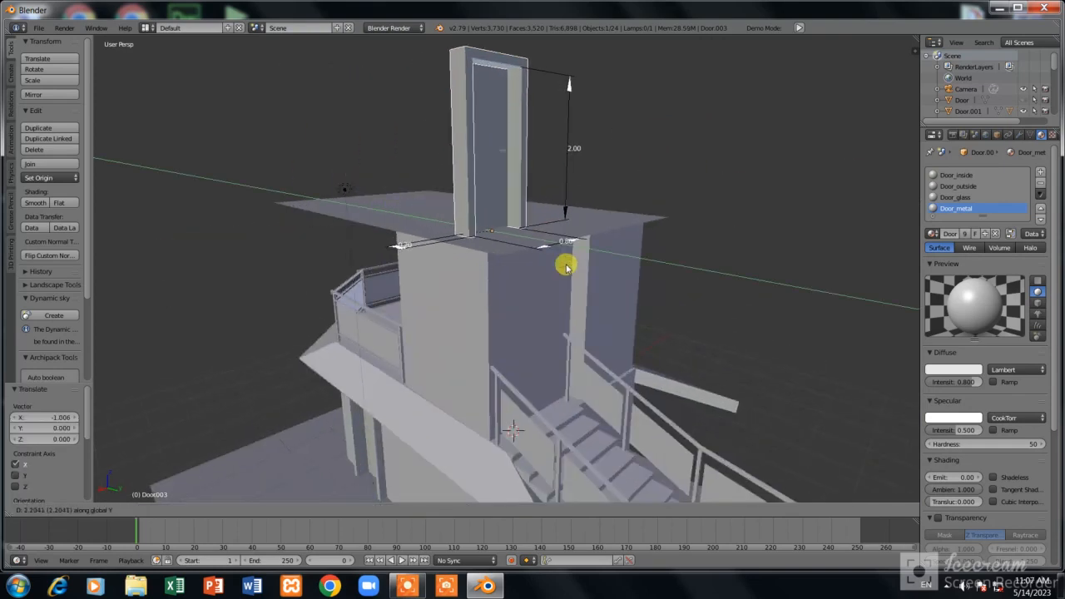
left_click(569, 273)
Step: Lower the door about 2.309 along Z to the upper-floor level at the head of the stairs
key("g")
key("z")
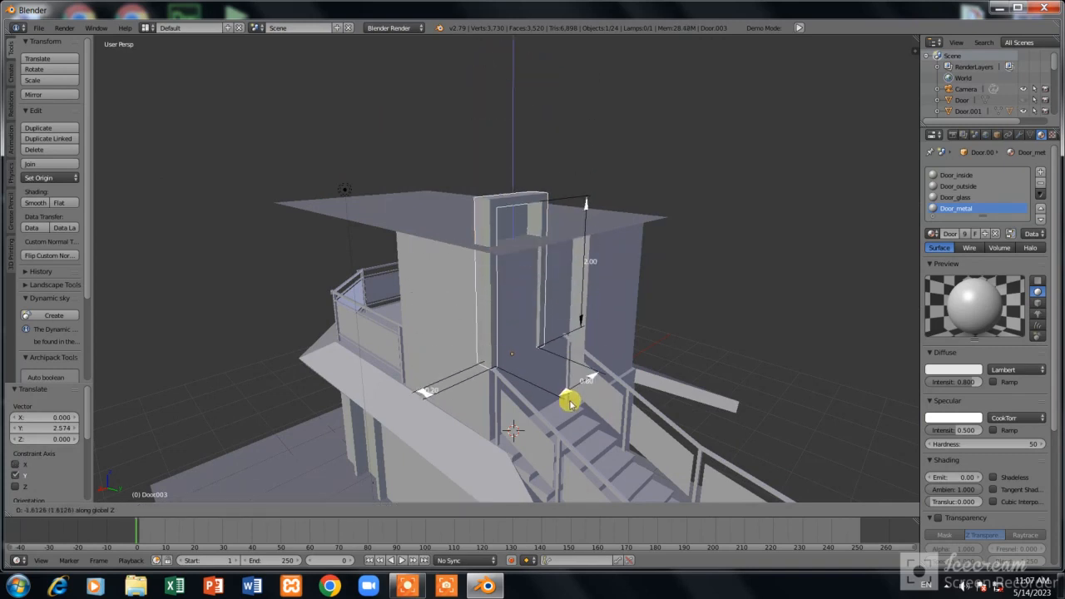
left_click(573, 439)
scroll(496, 405, "up", 6)
scroll(496, 405, "down", 5)
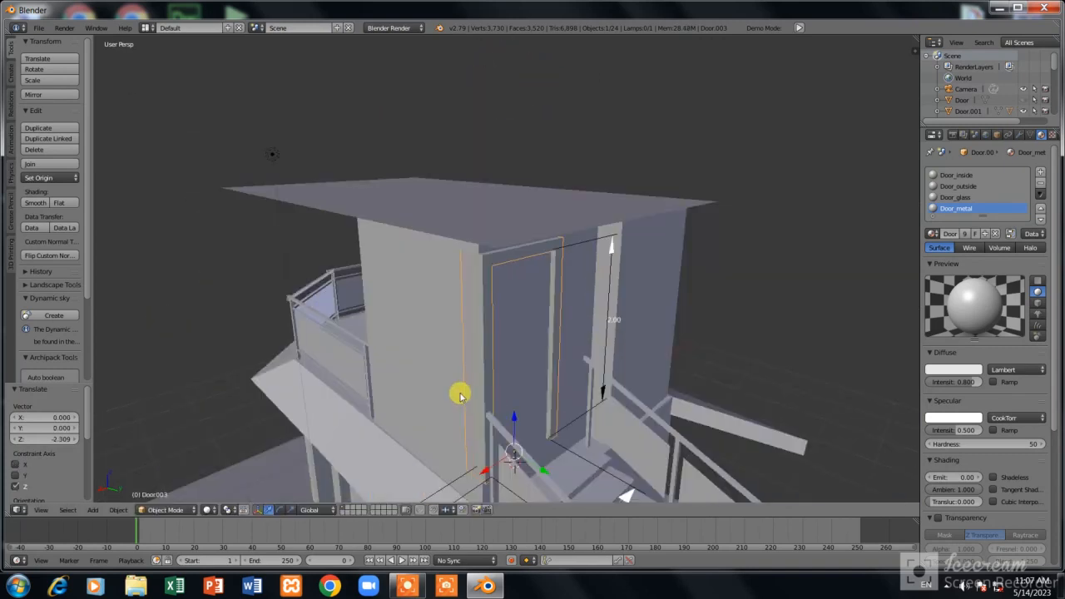
scroll(464, 404, "up", 1)
scroll(427, 375, "down", 1)
Step: Move the door about 0.379 along Y so it stands out from the stair-side wall
middle_click_drag(481, 424, 623, 395)
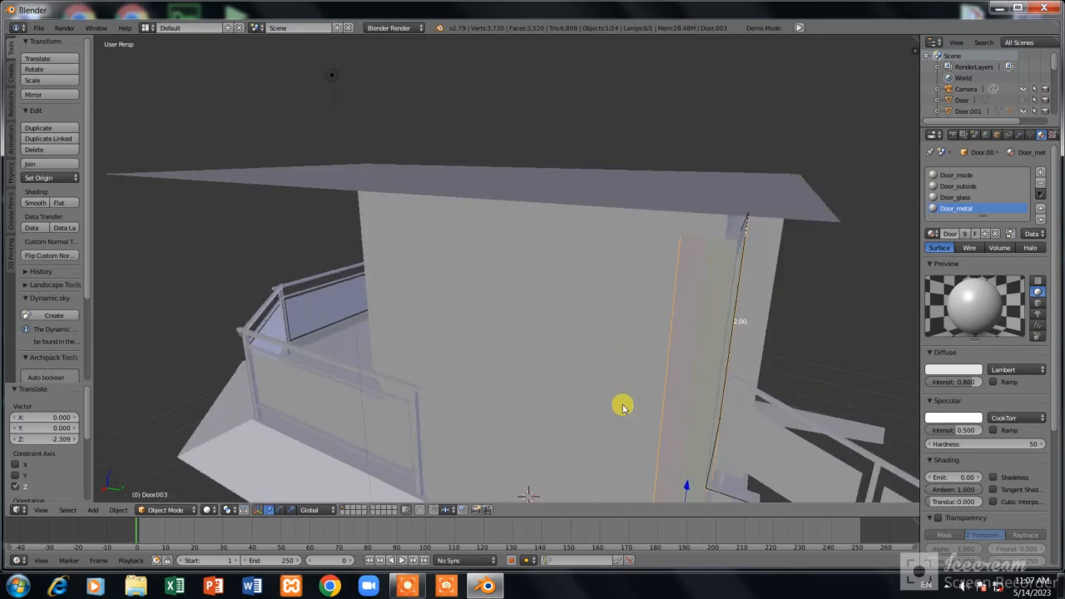
middle_click_drag(617, 439, 470, 328)
key("g")
key("y")
left_click(528, 319)
Step: Nudge the door along X to line it up with the head of the stairs
key("g")
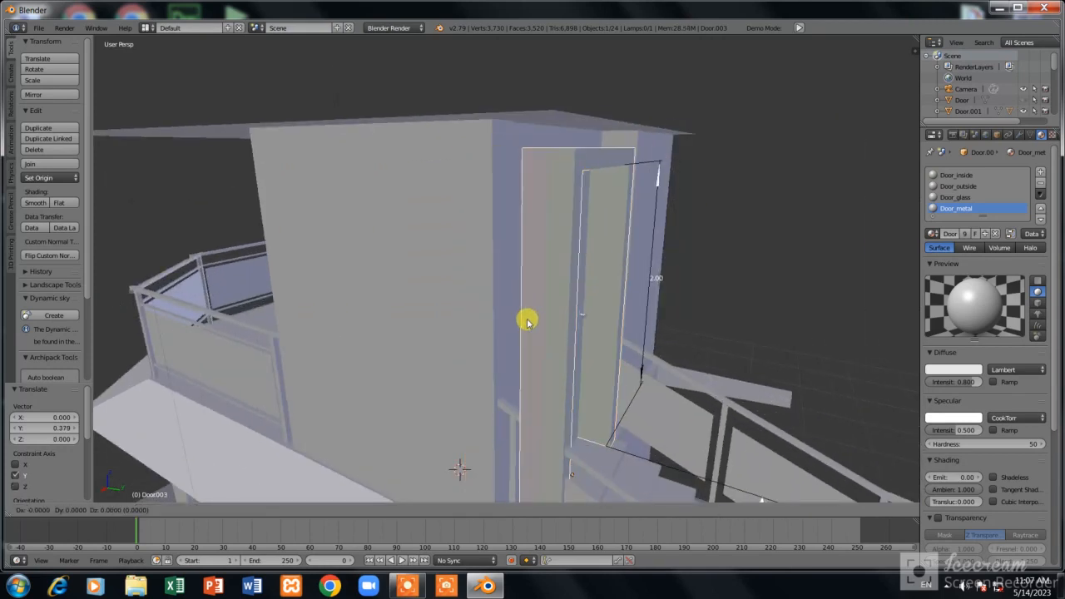
key("x")
left_click(544, 301)
key("g")
key("x")
left_click(569, 308)
Step: Move the door about -0.287 along Y back into the stair-side wall
key("g")
key("y")
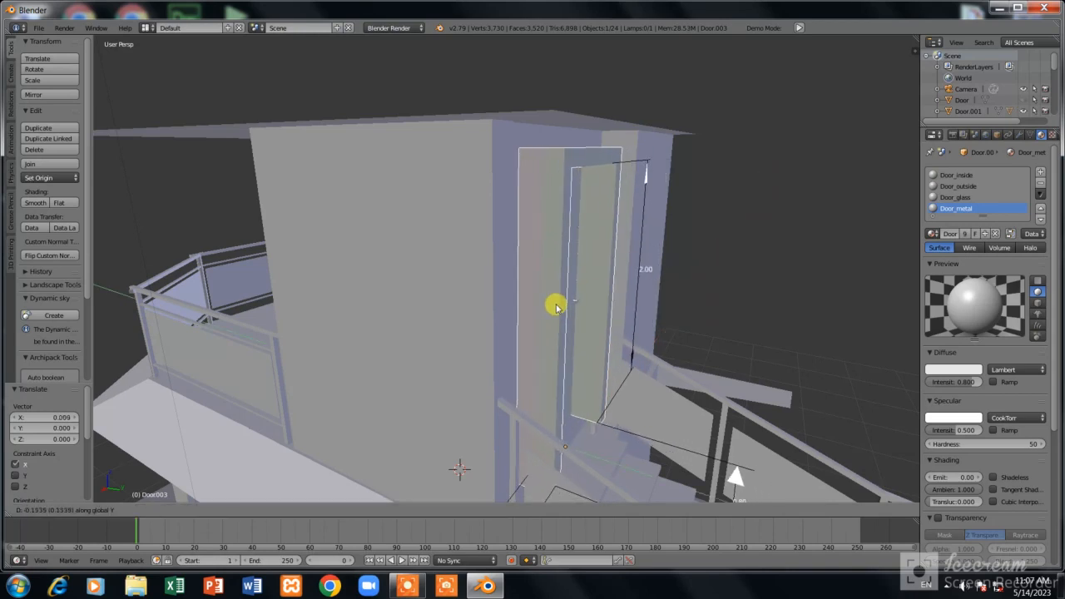
left_click(542, 301)
Step: Dismiss the ESET LiveGrid pop-up and lower the door about 0.279 along Z onto the top stair
scroll(542, 301, "down", 2)
scroll(542, 301, "up", 2)
middle_click_drag(542, 301, 421, 352)
scroll(300, 355, "up", 2)
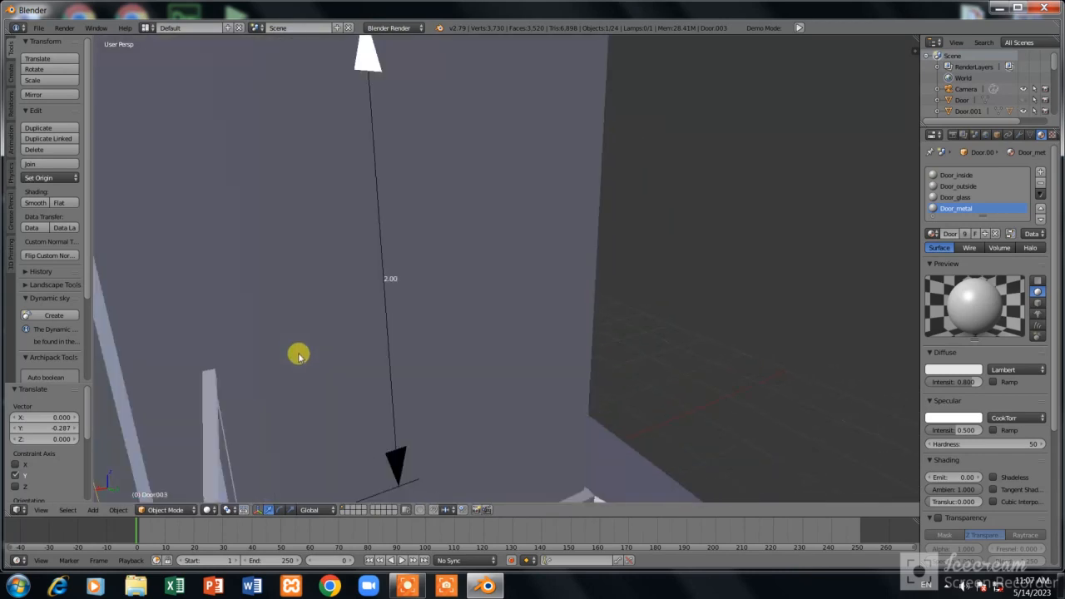
scroll(273, 341, "down", 2)
scroll(273, 342, "down", 3, "shift")
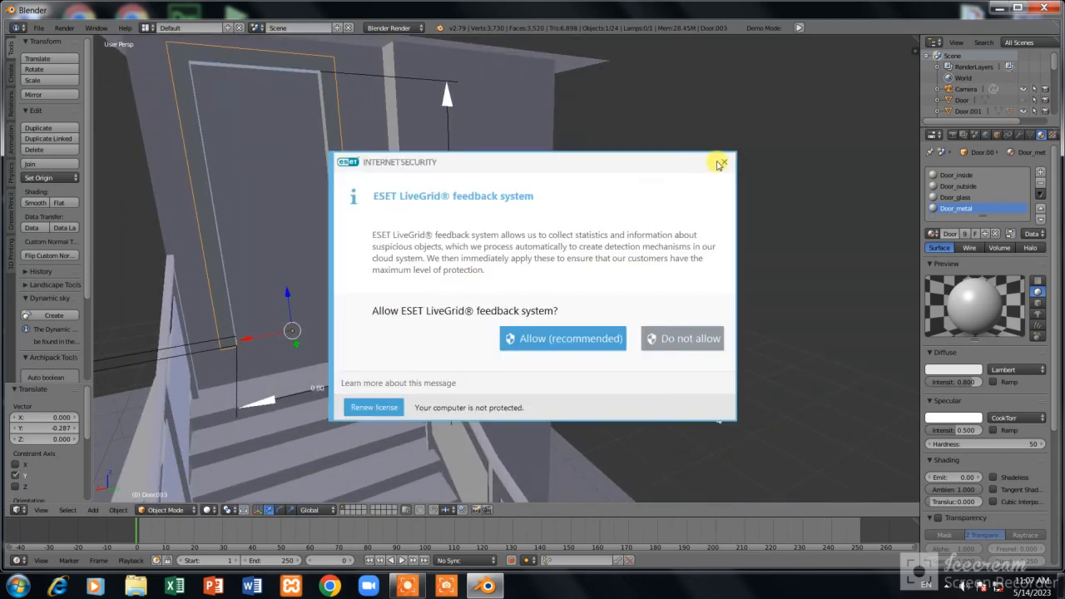
left_click(722, 163)
key("g")
key("z")
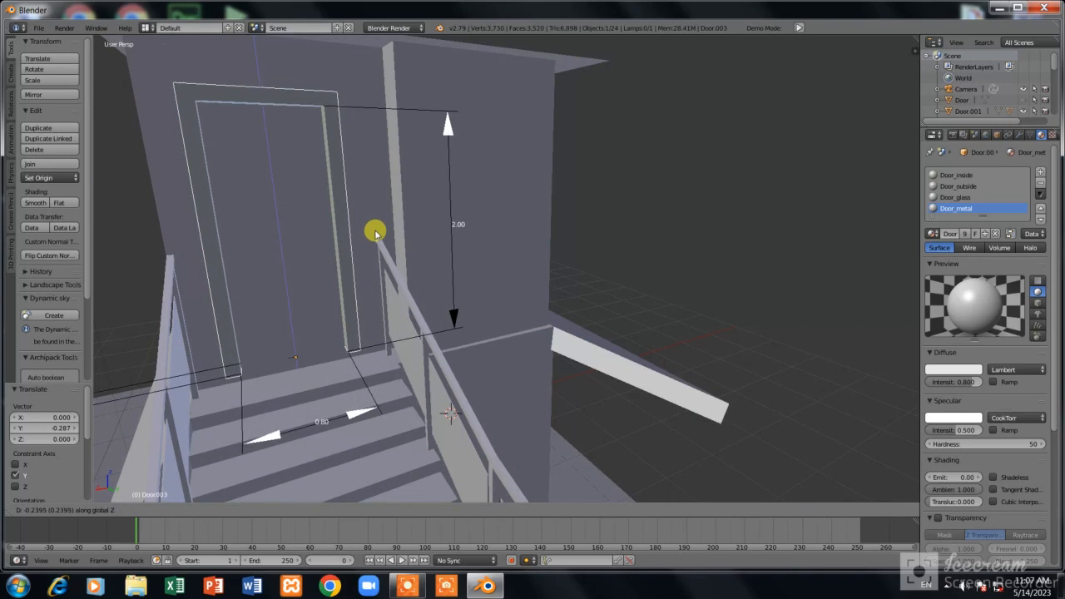
left_click(373, 238)
scroll(336, 228, "down", 3)
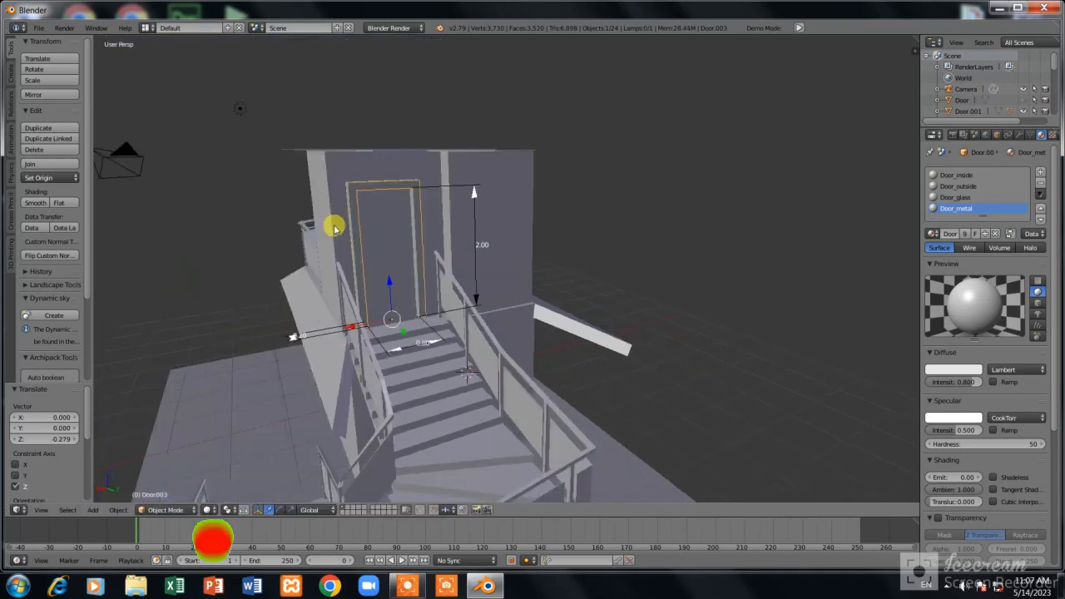
Step: Select the upper-floor wall behind the stair door in back view and open its mesh for editing
key("KP_3")
key("KP_1")
scroll(574, 228, "up", 2)
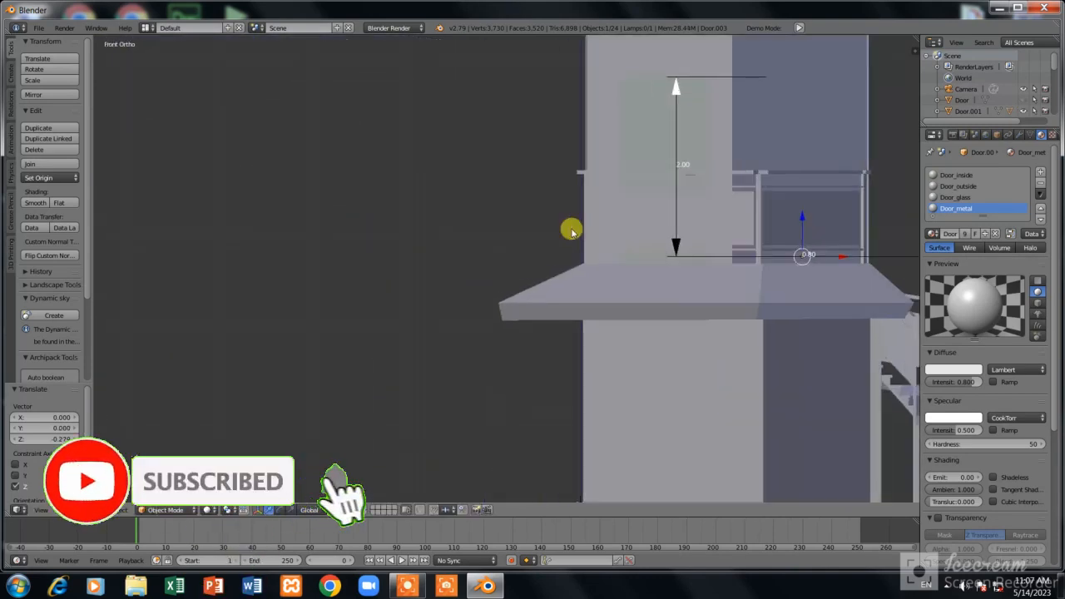
scroll(596, 231, "down", 2)
key("ctrl+KP_1")
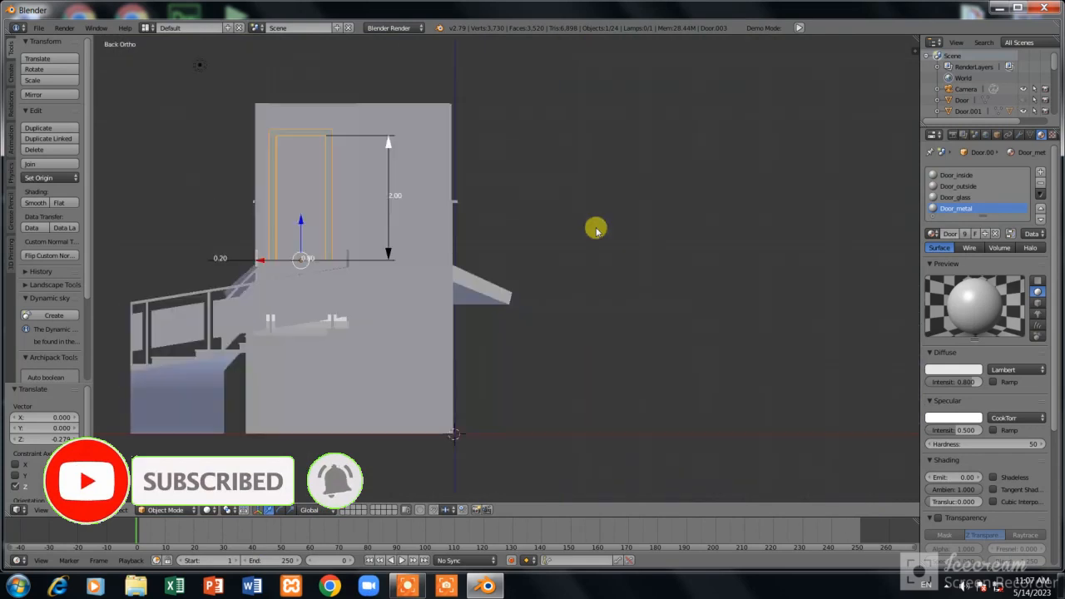
scroll(208, 166, "up", 3)
middle_click_drag(236, 194, 295, 238, "shift")
right_click(464, 147)
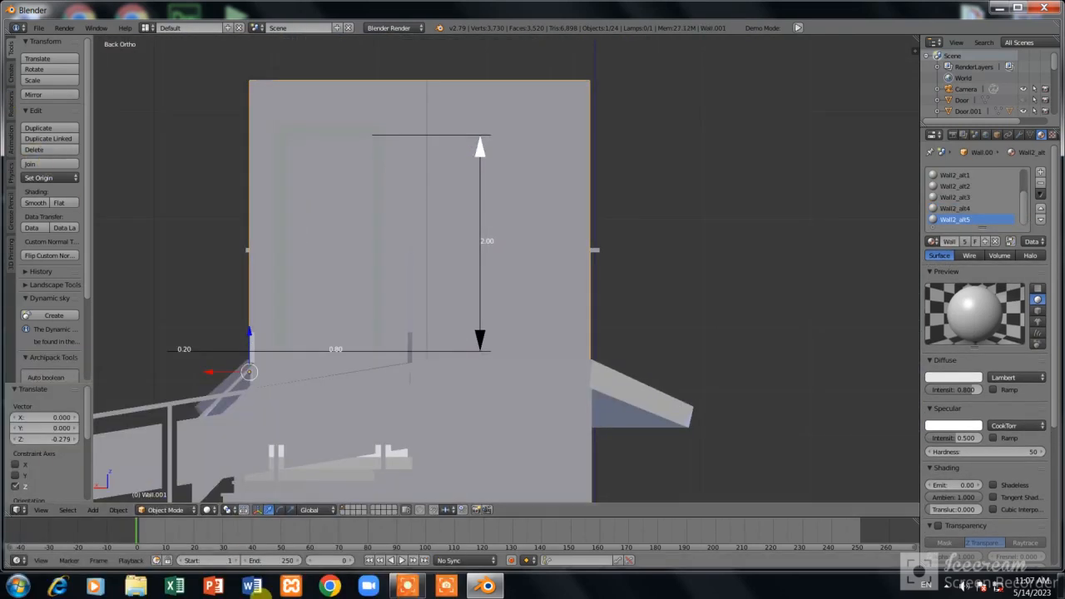
left_click(164, 510)
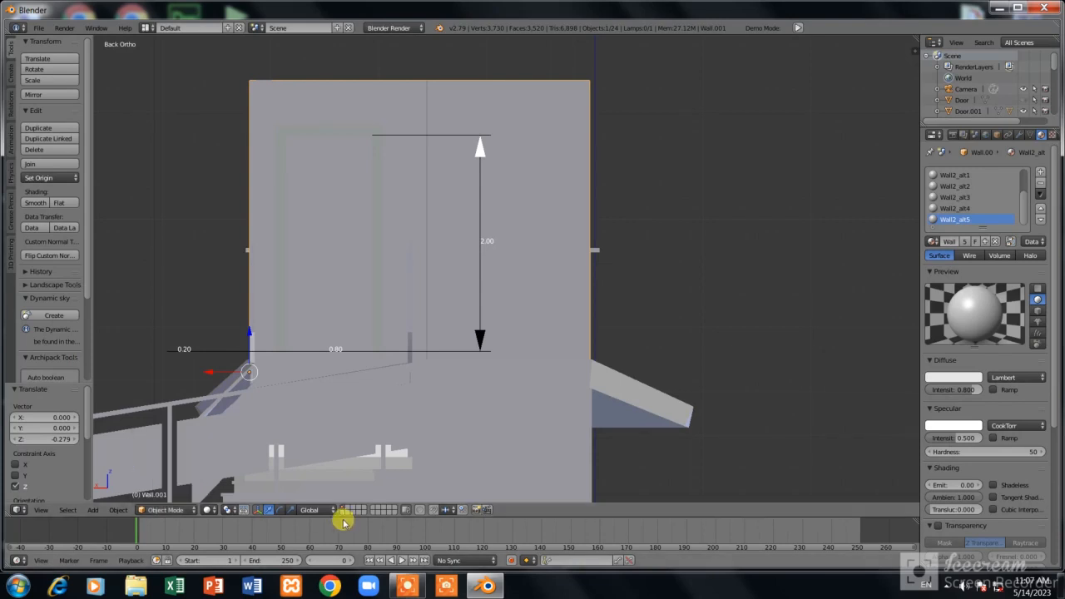
left_click(170, 509)
left_click(171, 484)
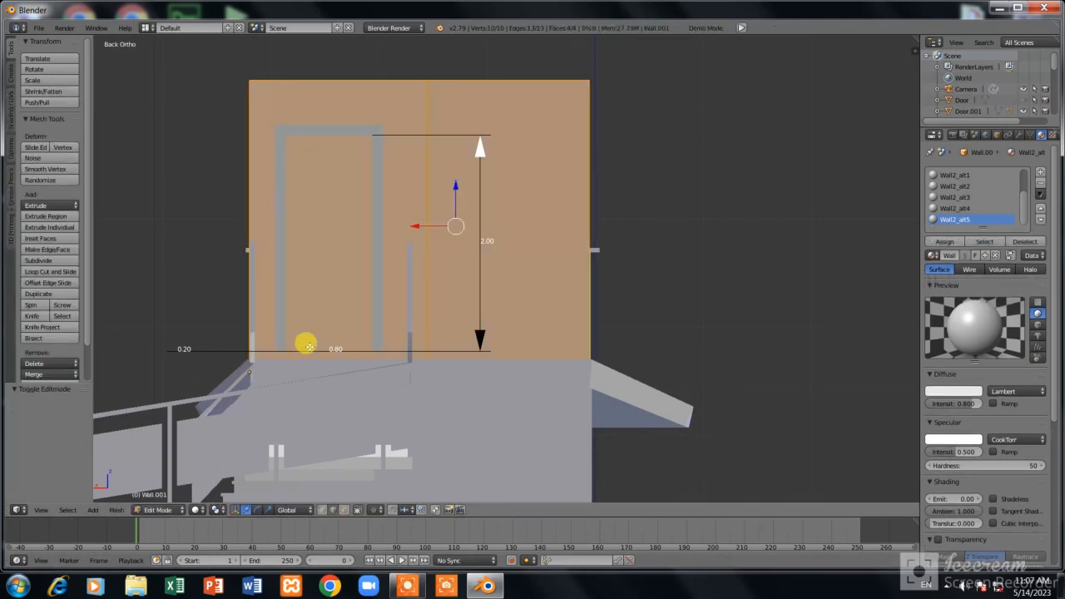
Step: Knife-cut the stair door's outline into the wall and delete the enclosed face to make the doorway opening
left_click(34, 317)
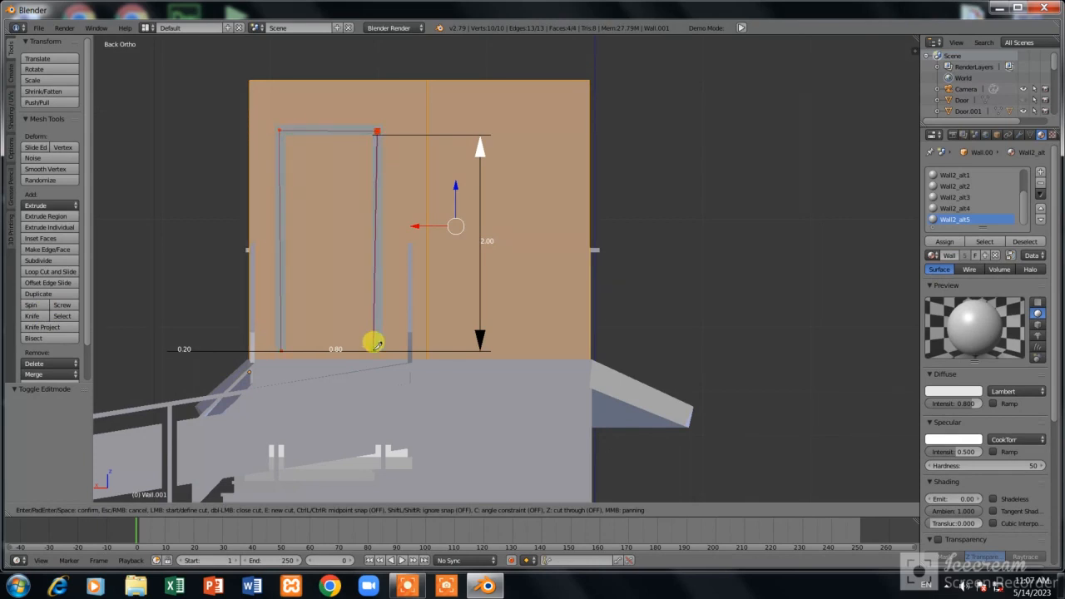
key("Return")
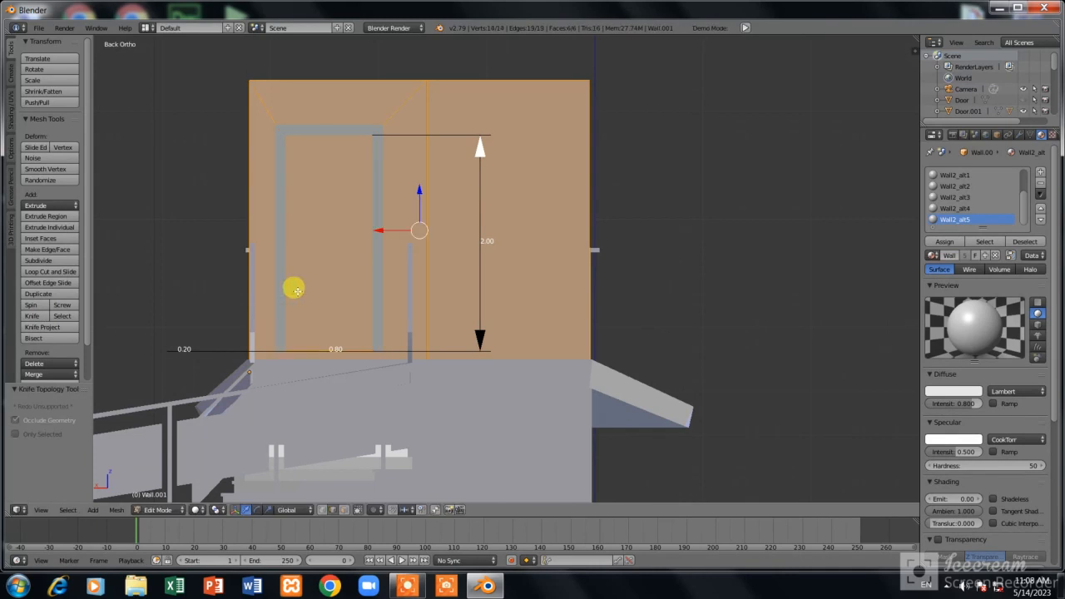
left_click(345, 509)
right_click(288, 233)
key("x")
left_click(332, 232)
key("Tab")
scroll(330, 233, "down", 5)
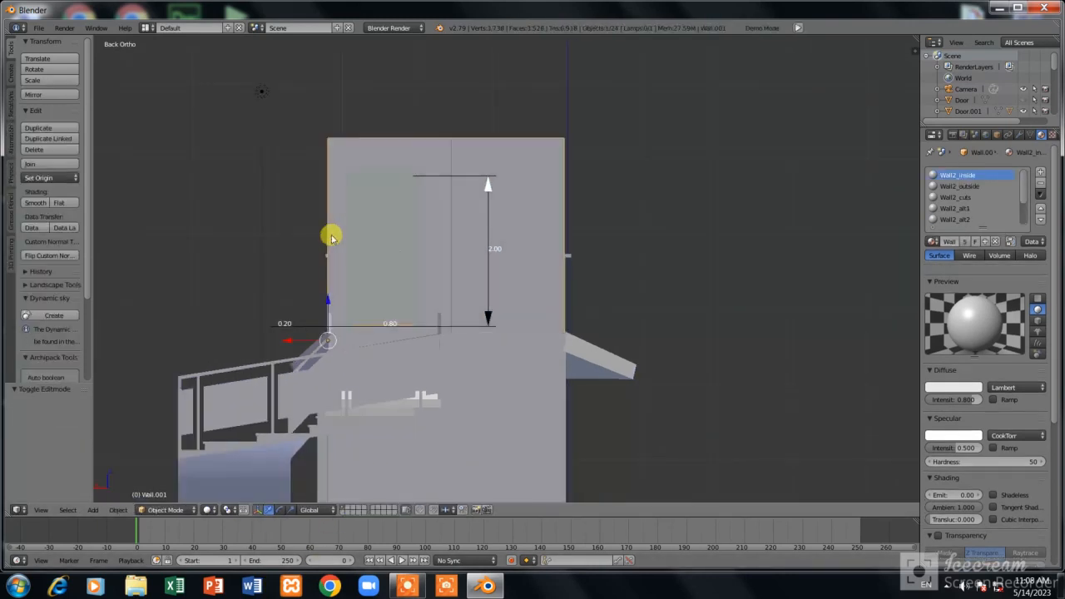